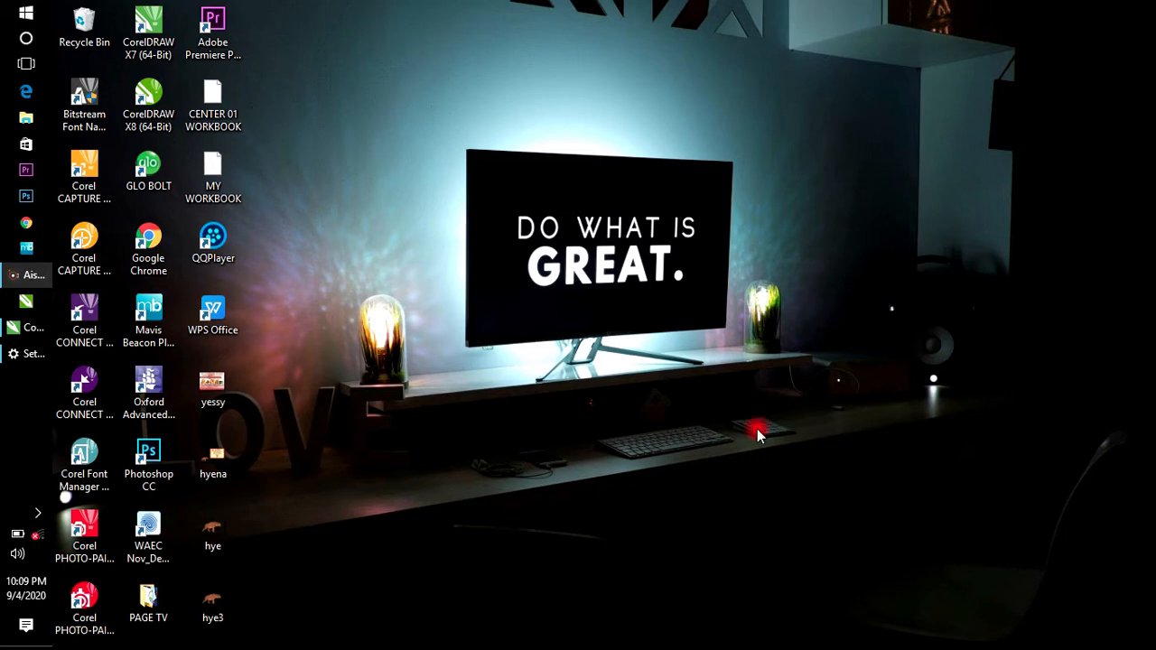
# Step: Restore the running CorelDRAW X7 window from the taskbar
pyautogui.click(36, 327)
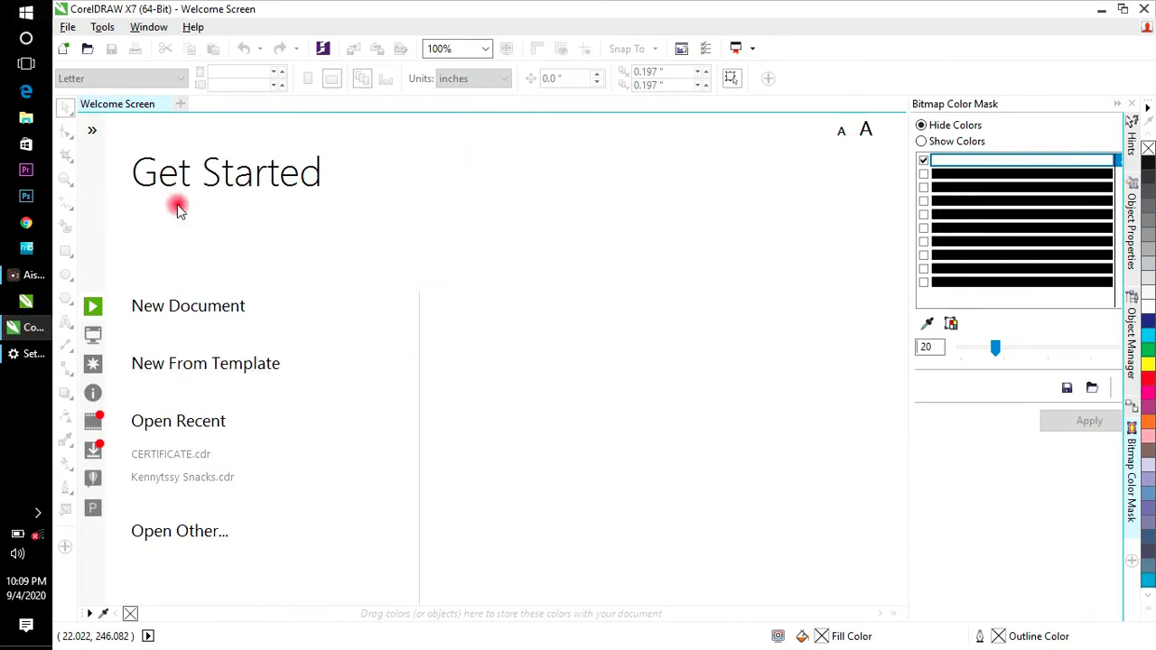
# Step: Create a new A4 landscape document (297 × 210 mm) at 500 dpi
pyautogui.click(194, 304)
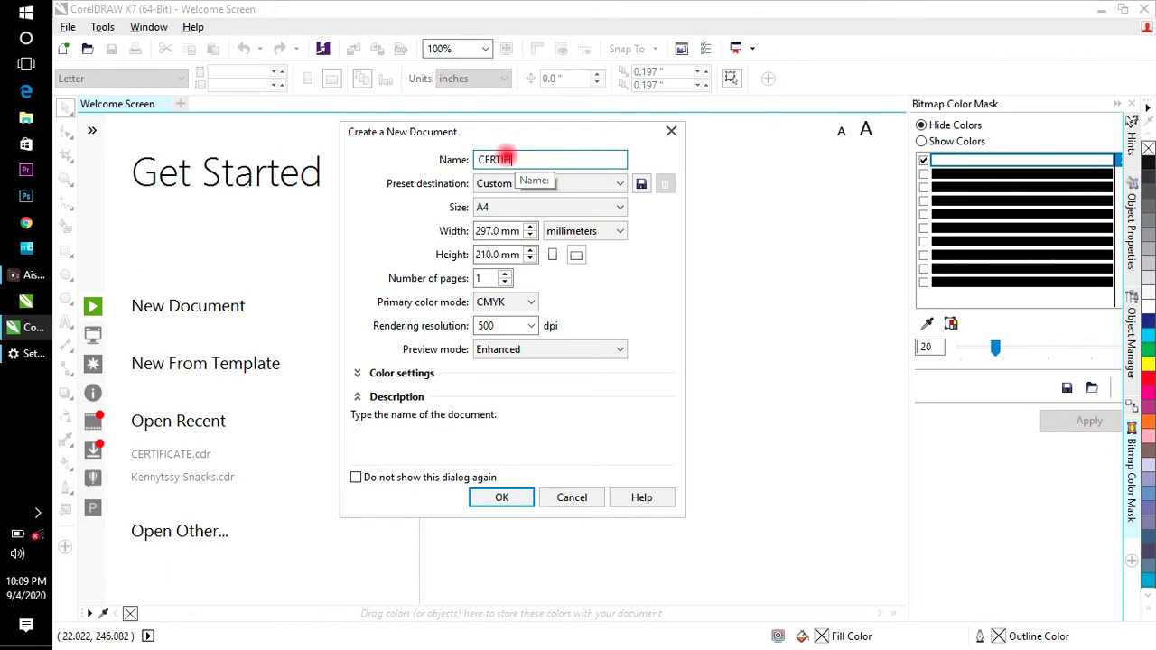
pyautogui.click(495, 209)
pyautogui.click(495, 226)
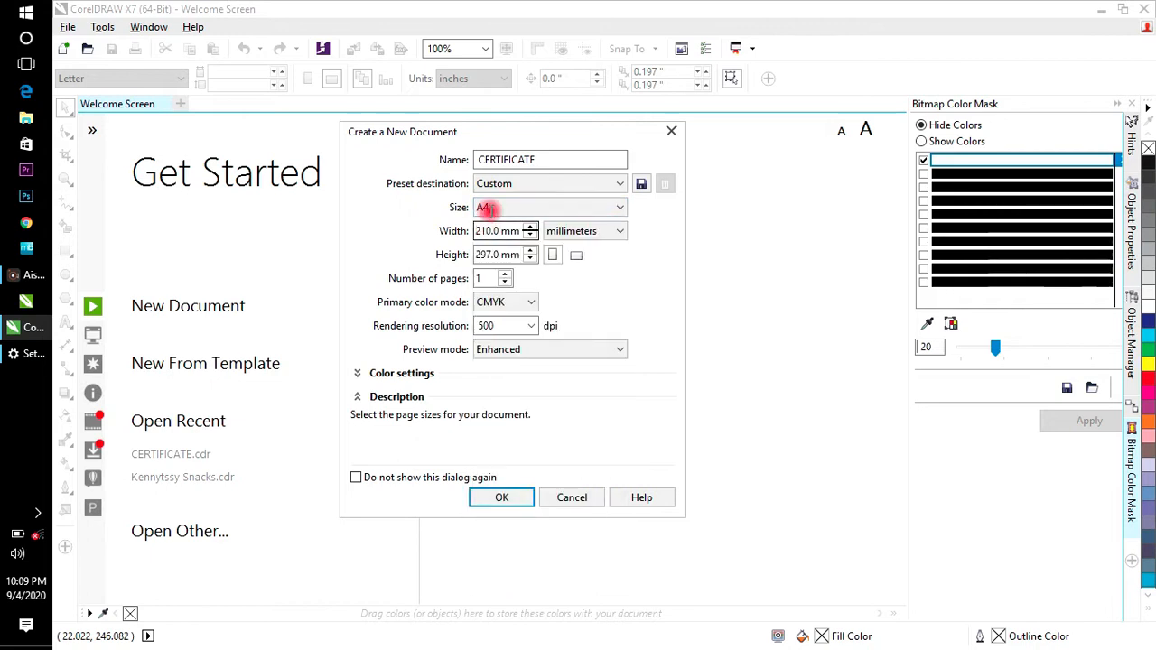
pyautogui.click(577, 257)
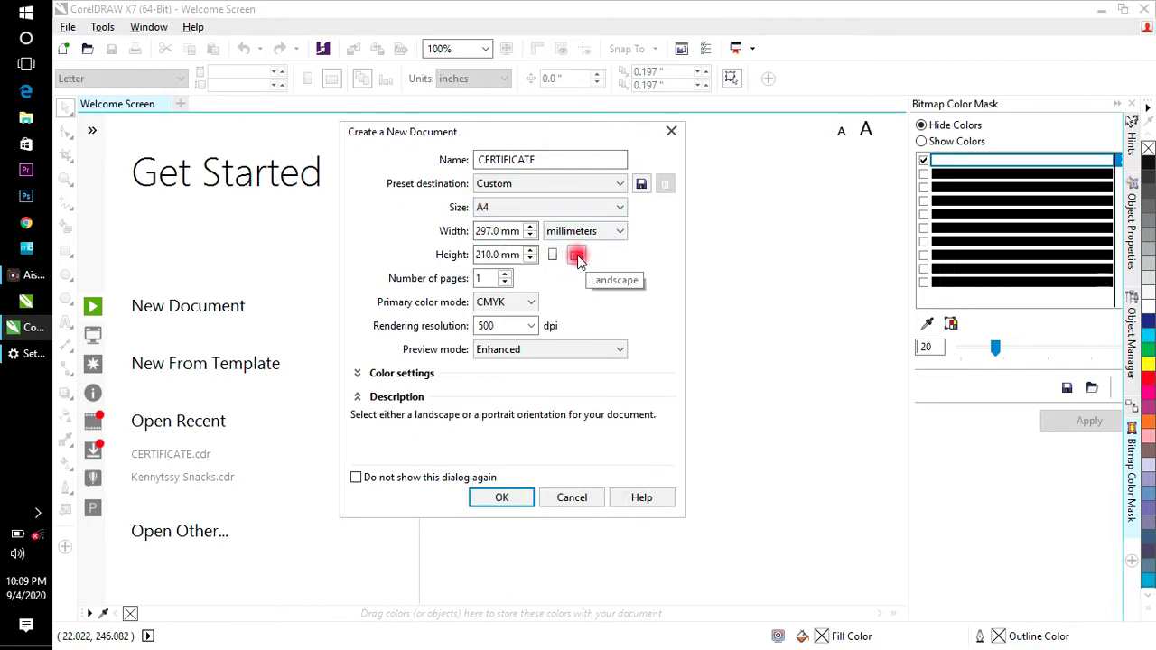
pyautogui.click(530, 327)
pyautogui.click(530, 327)
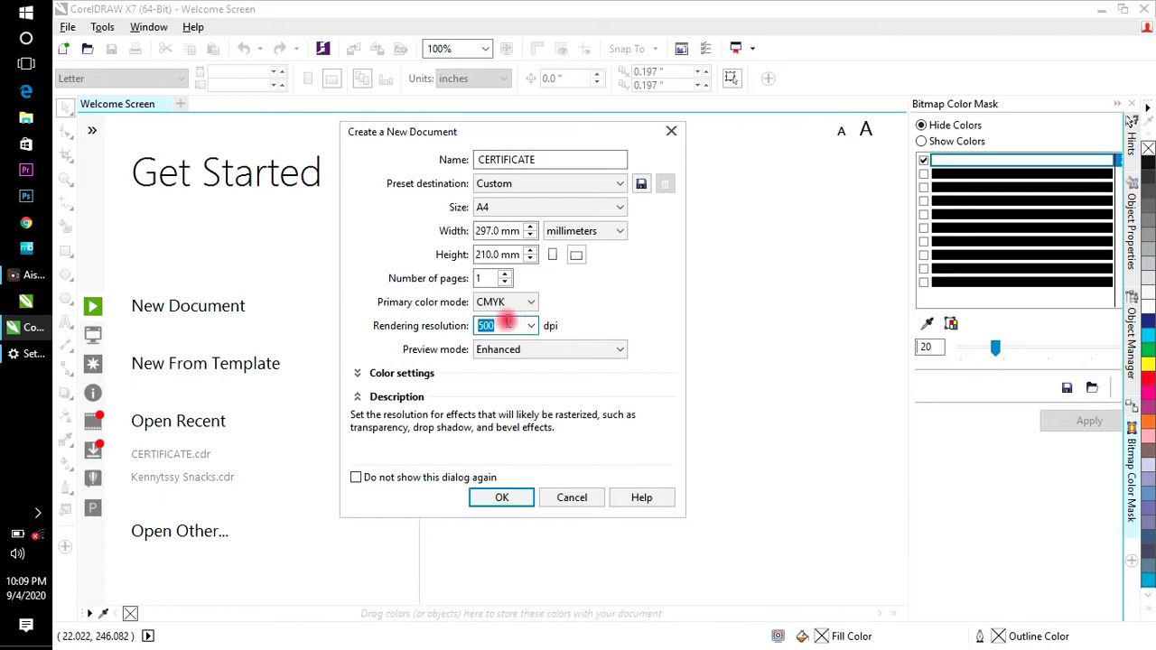
pyautogui.click(501, 506)
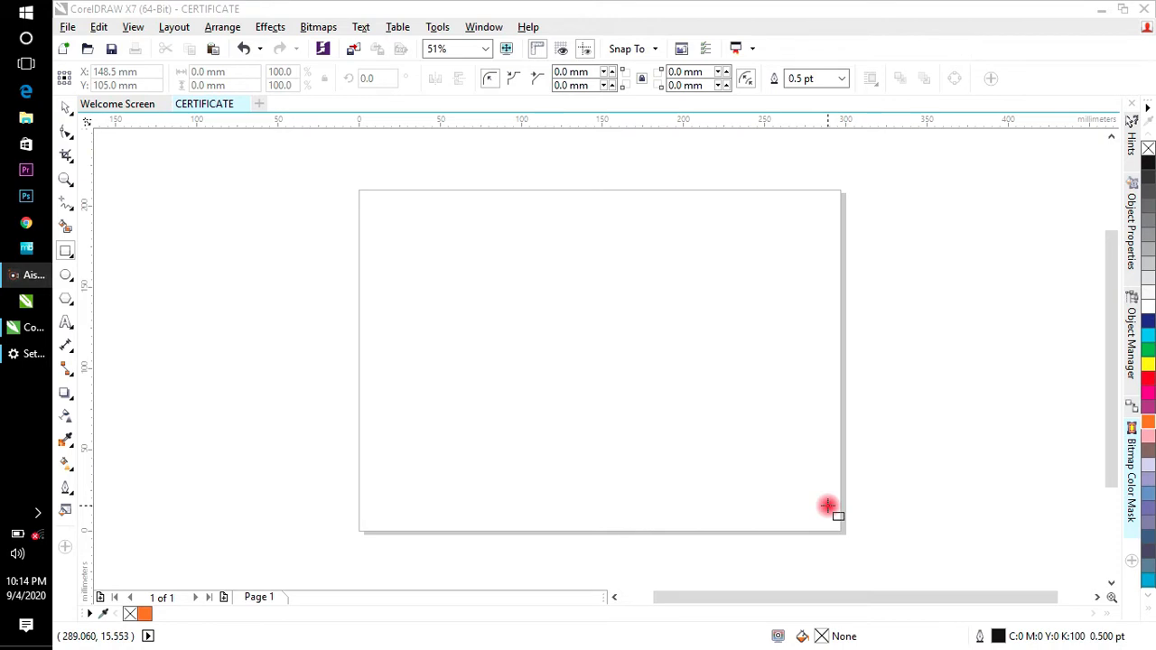
# Step: Add a page-sized 297 × 210 mm rectangle filled orange (C0 M60 Y100 K0) with no outline
pyautogui.doubleClick(64, 251)
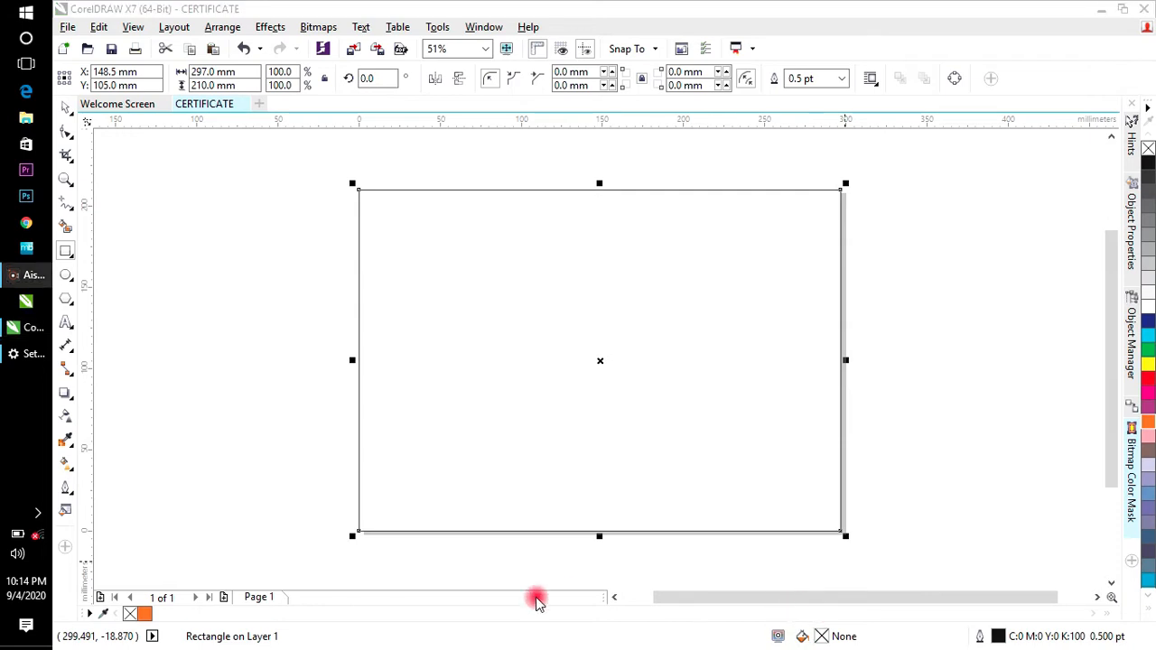
pyautogui.click(1150, 424)
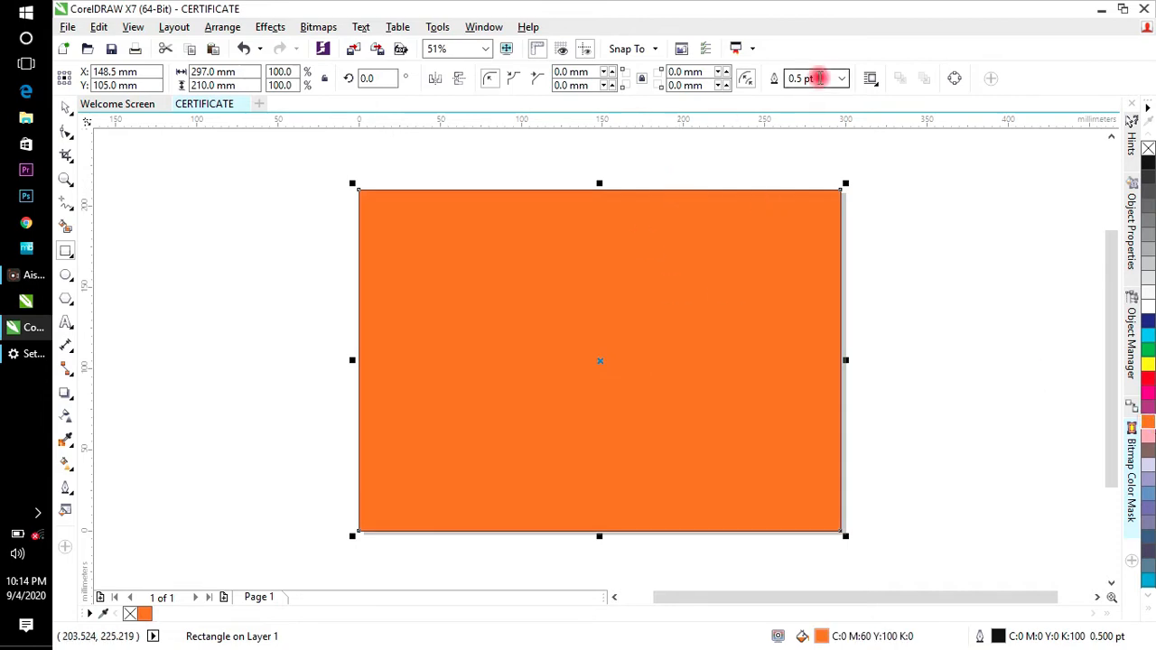
pyautogui.click(840, 80)
pyautogui.click(813, 92)
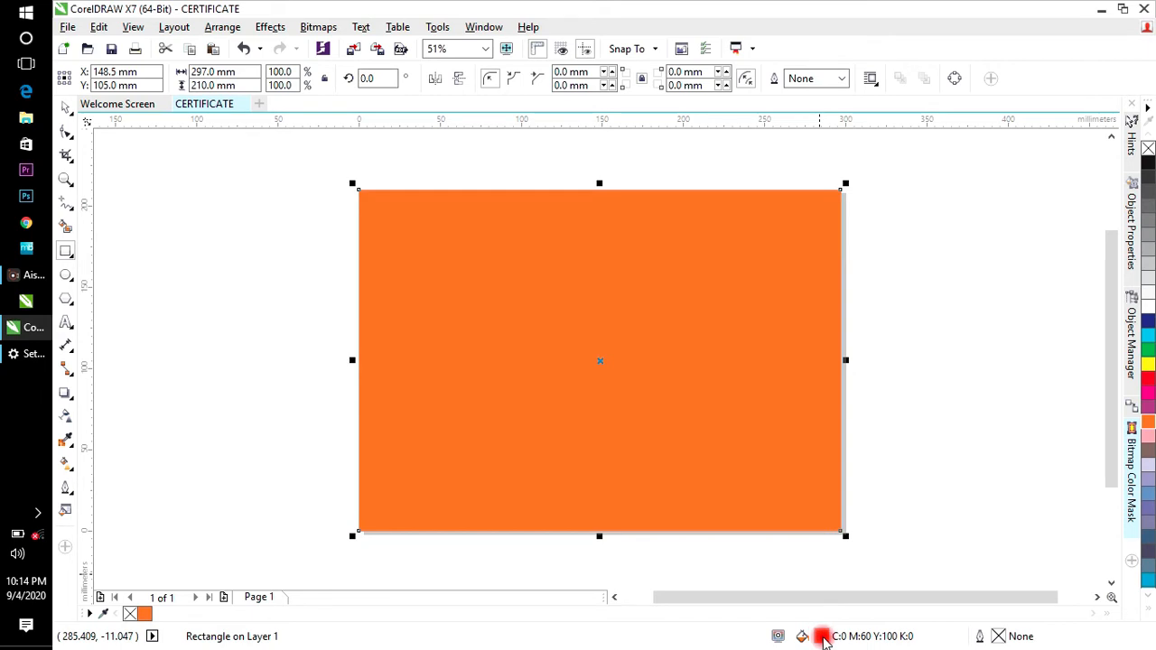
# Step: Change the rectangle's fill to an orange-to-red fountain gradient angled diagonally
pyautogui.doubleClick(822, 637)
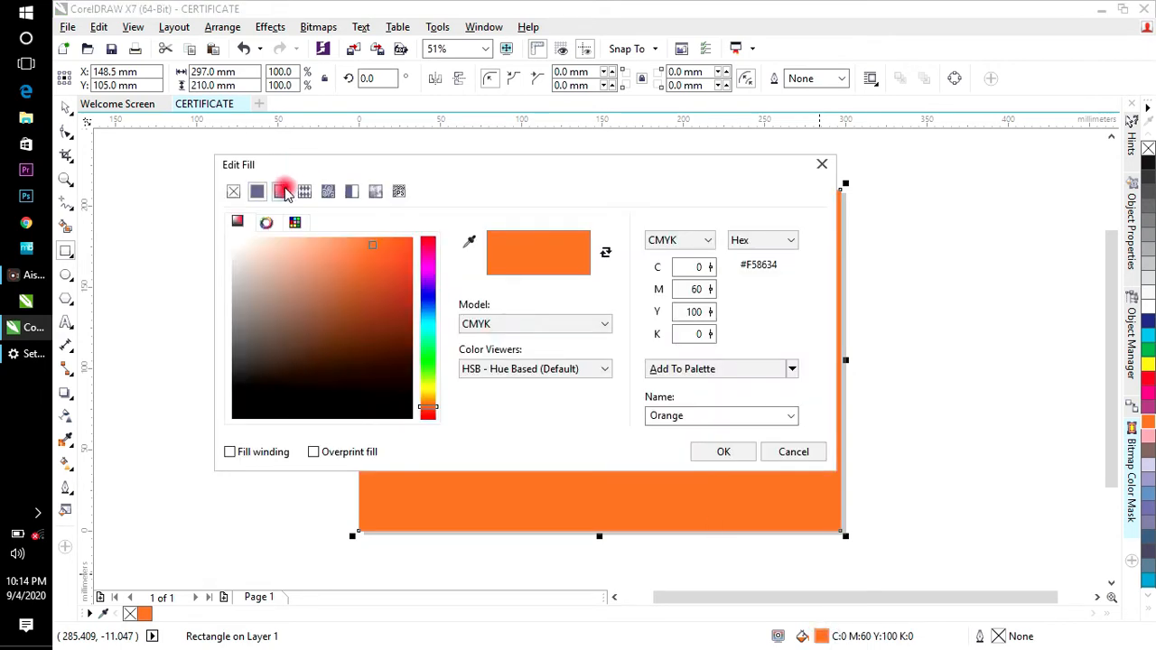
pyautogui.click(282, 191)
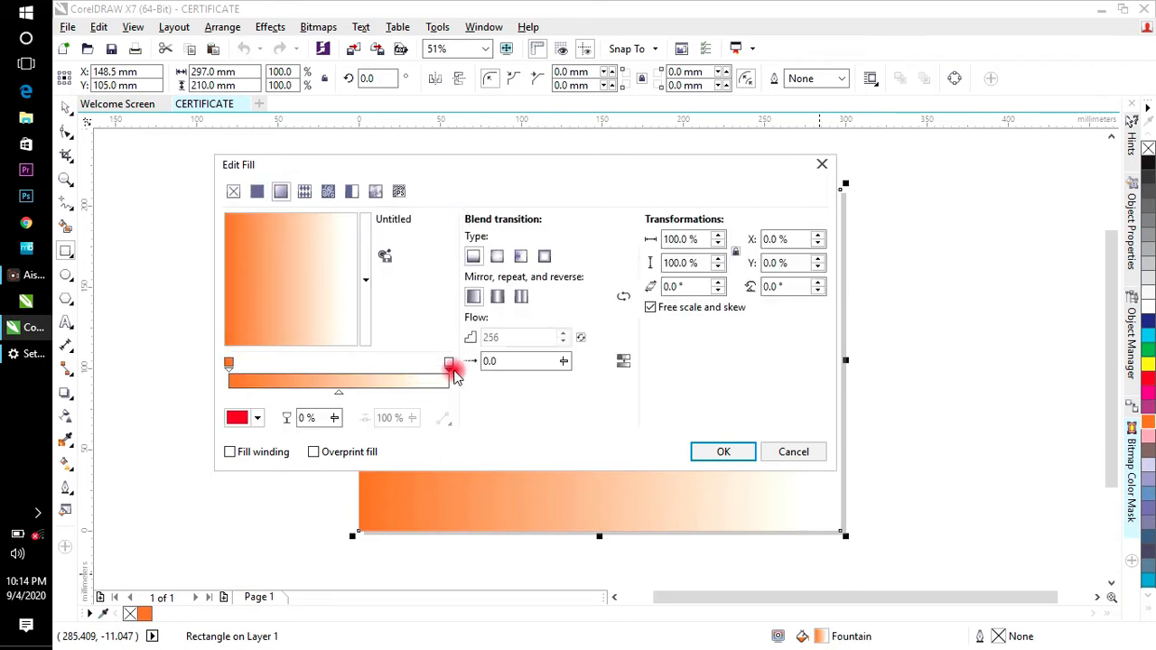
pyautogui.click(256, 419)
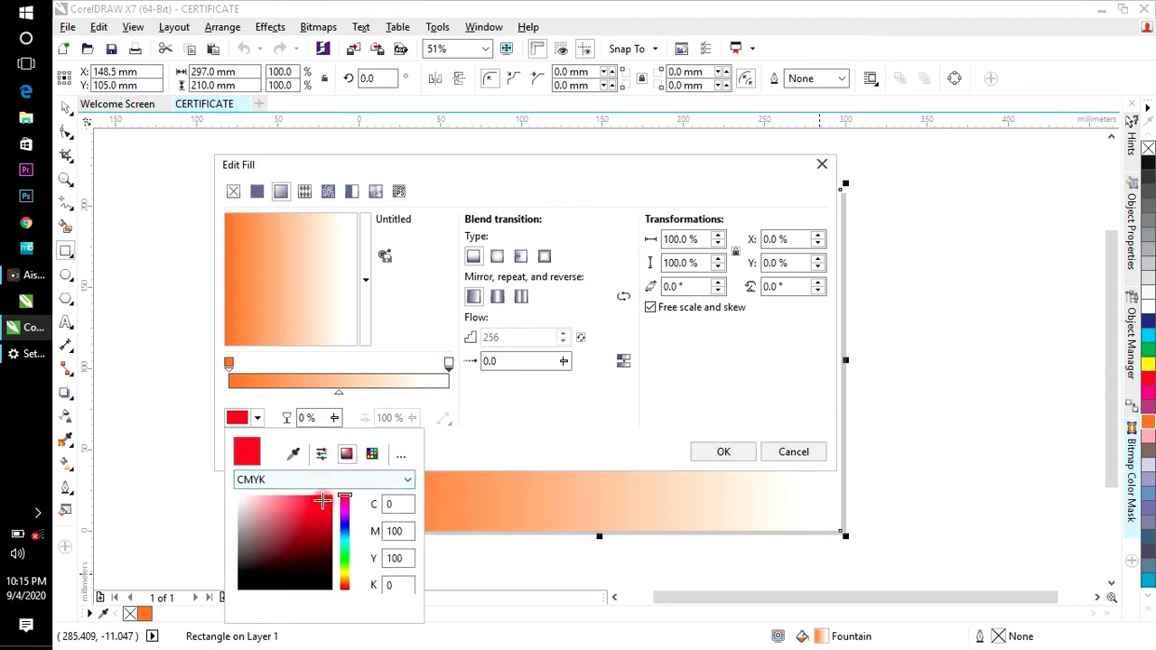
pyautogui.click(322, 501)
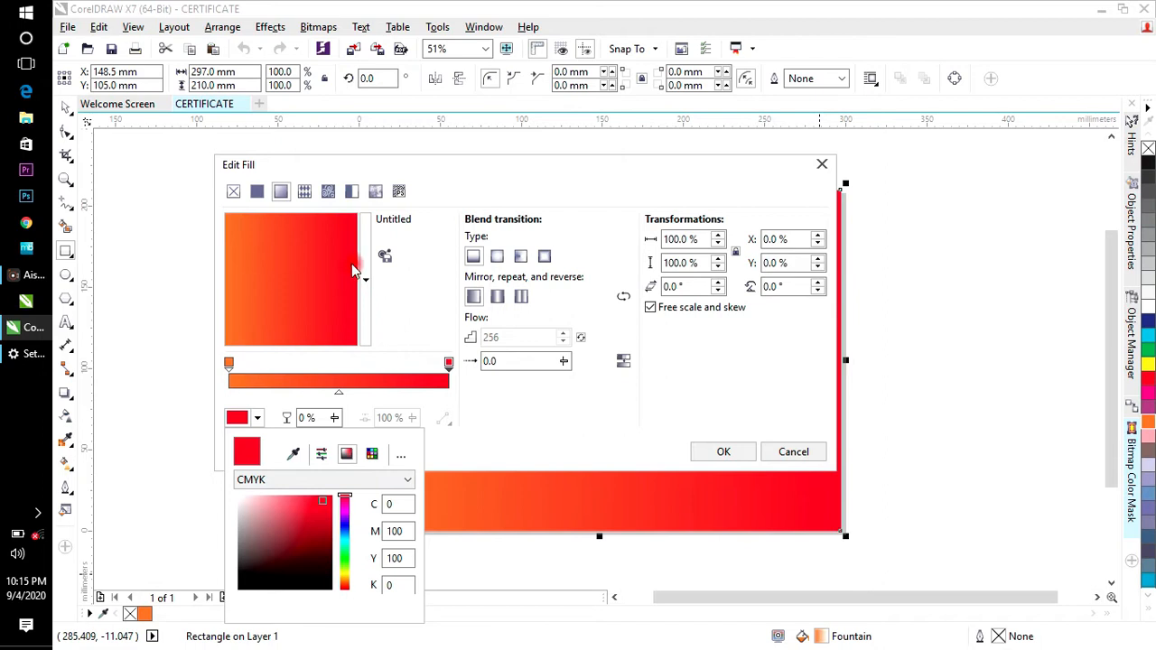
pyautogui.click(322, 336)
pyautogui.moveTo(354, 237); pyautogui.dragTo(327, 313)
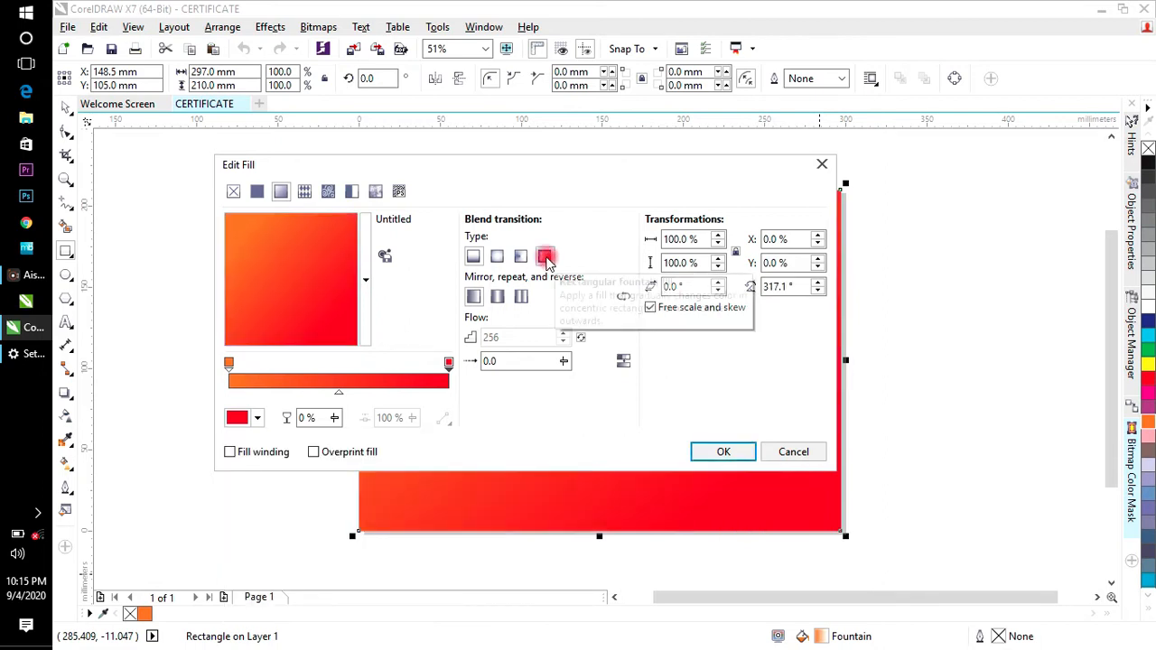
# Step: Make the gradient rectangular with mirrored repeat, shift its centre left, and apply it
pyautogui.click(545, 257)
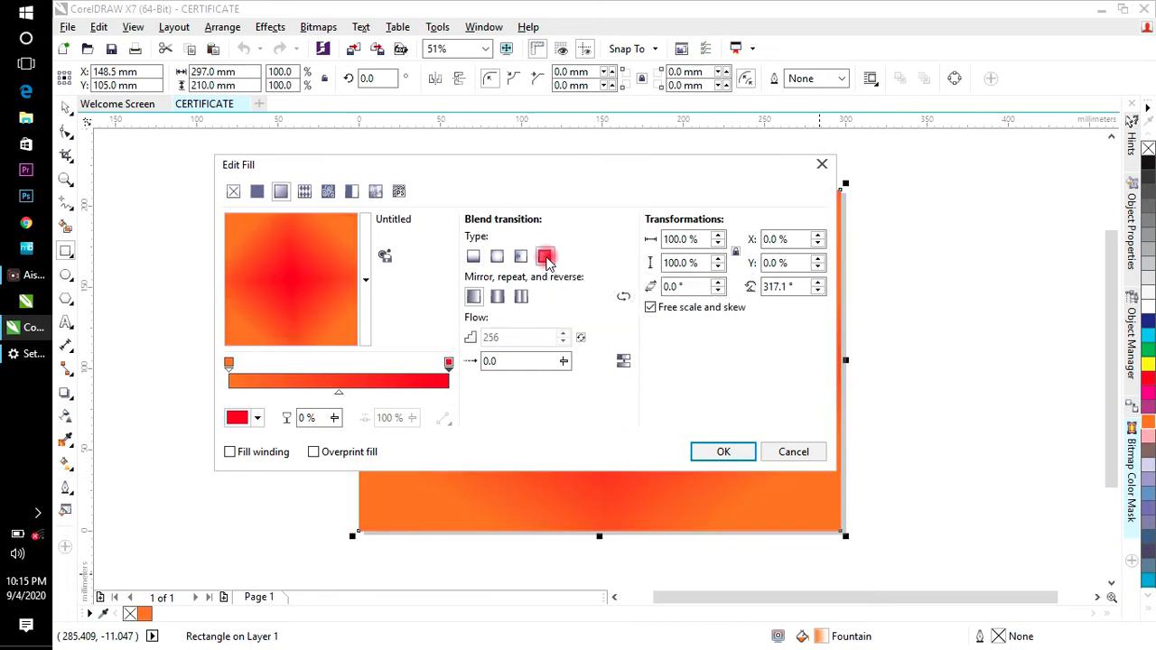
pyautogui.click(522, 298)
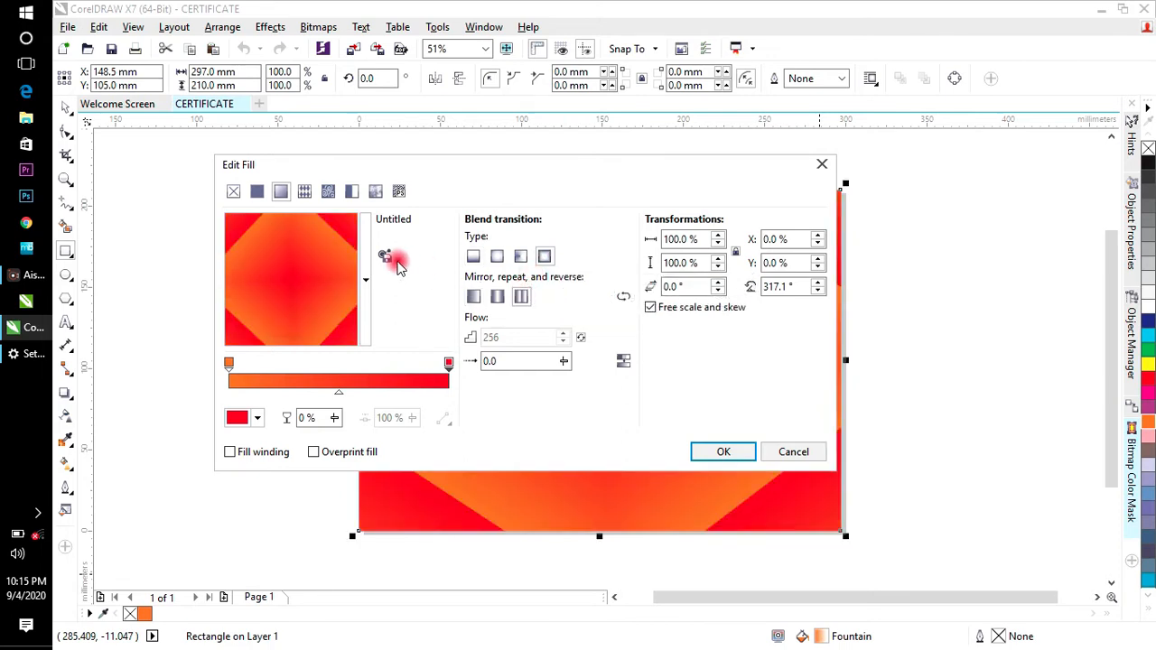
pyautogui.moveTo(291, 273); pyautogui.dragTo(166, 289)
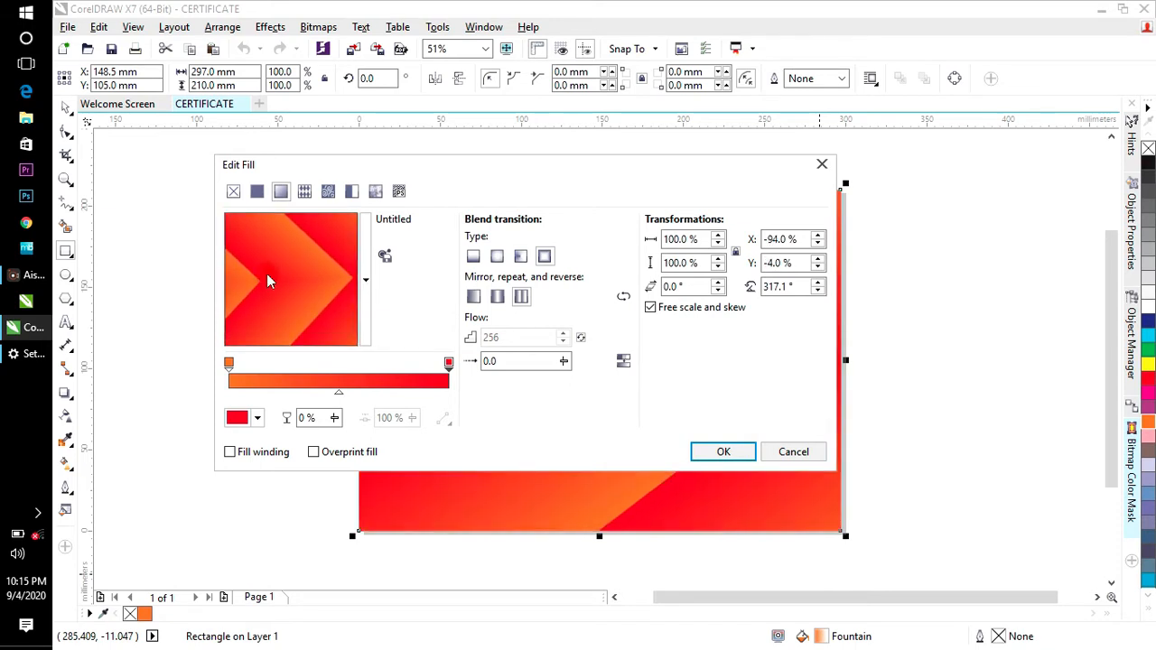
pyautogui.moveTo(329, 289); pyautogui.dragTo(174, 326)
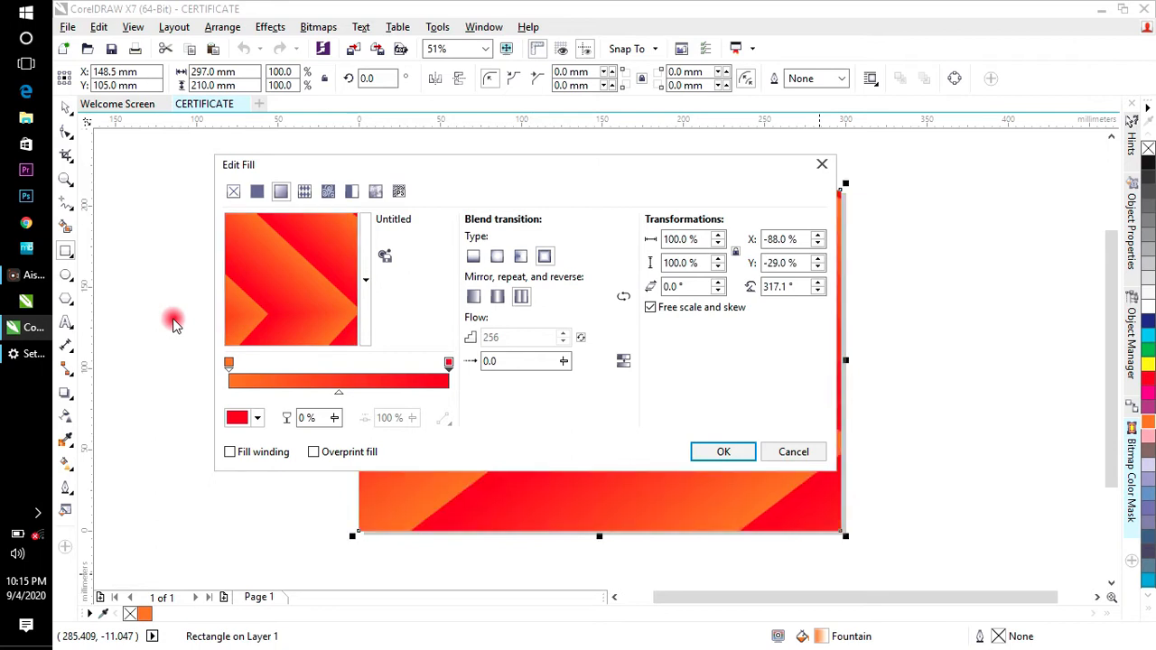
pyautogui.click(724, 453)
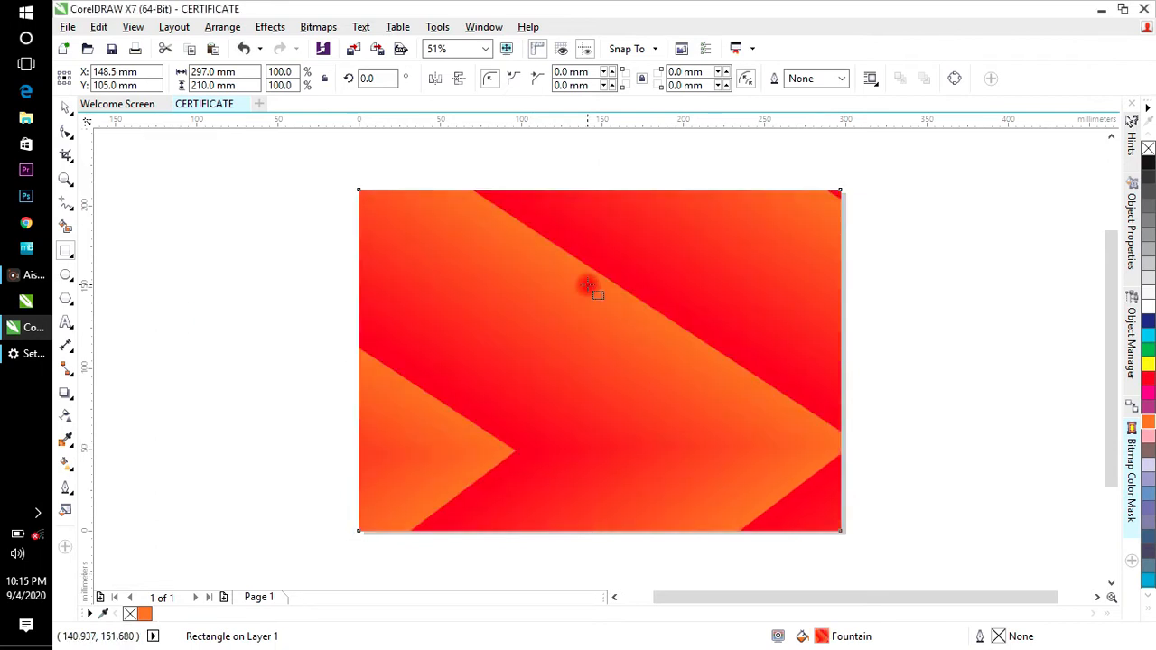
# Step: Add a white rectangle in front, shrink it to 254.484 × 179.938 mm, and centre it
pyautogui.click(70, 252)
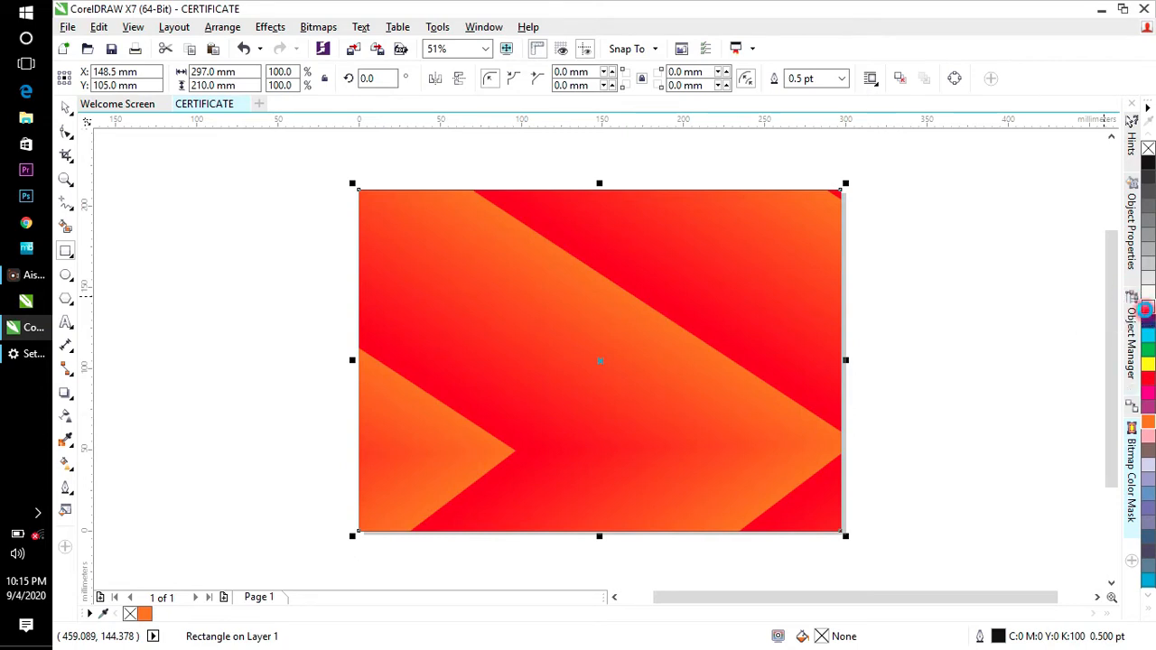
pyautogui.click(1145, 308)
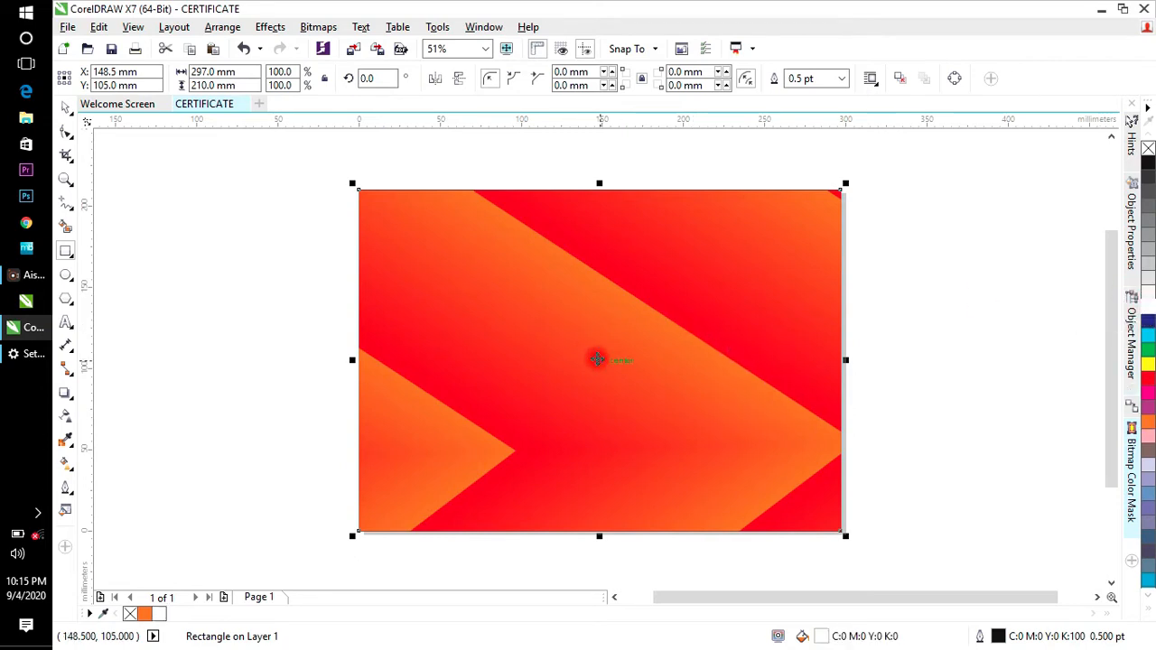
pyautogui.rightClick(597, 359)
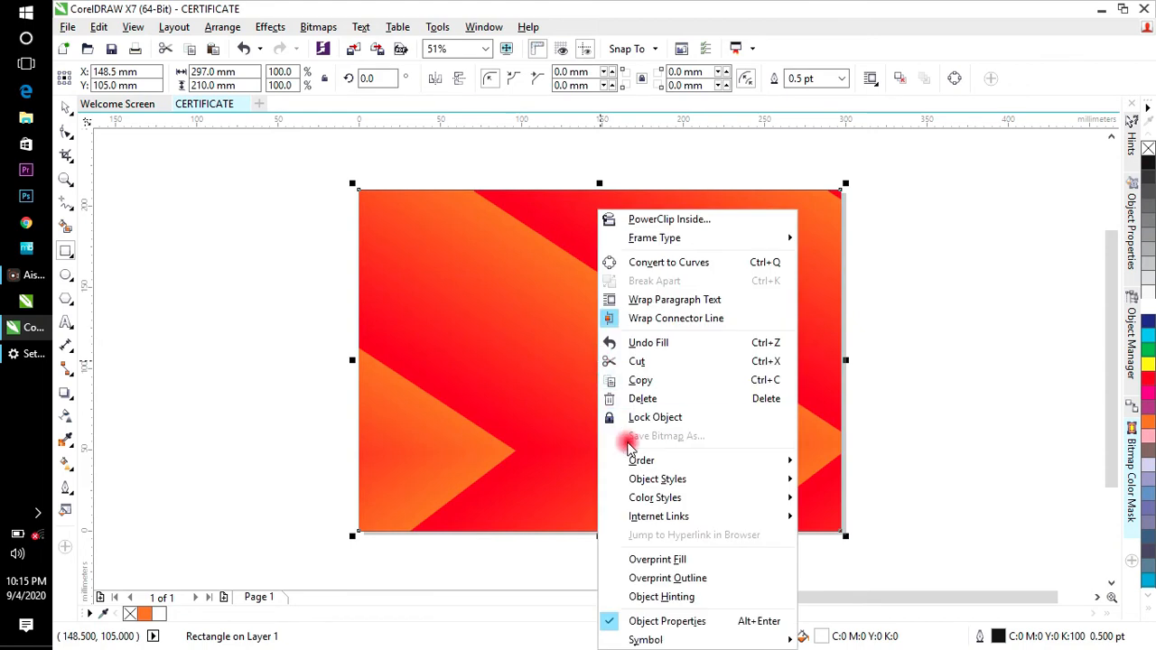
pyautogui.moveTo(629, 462)
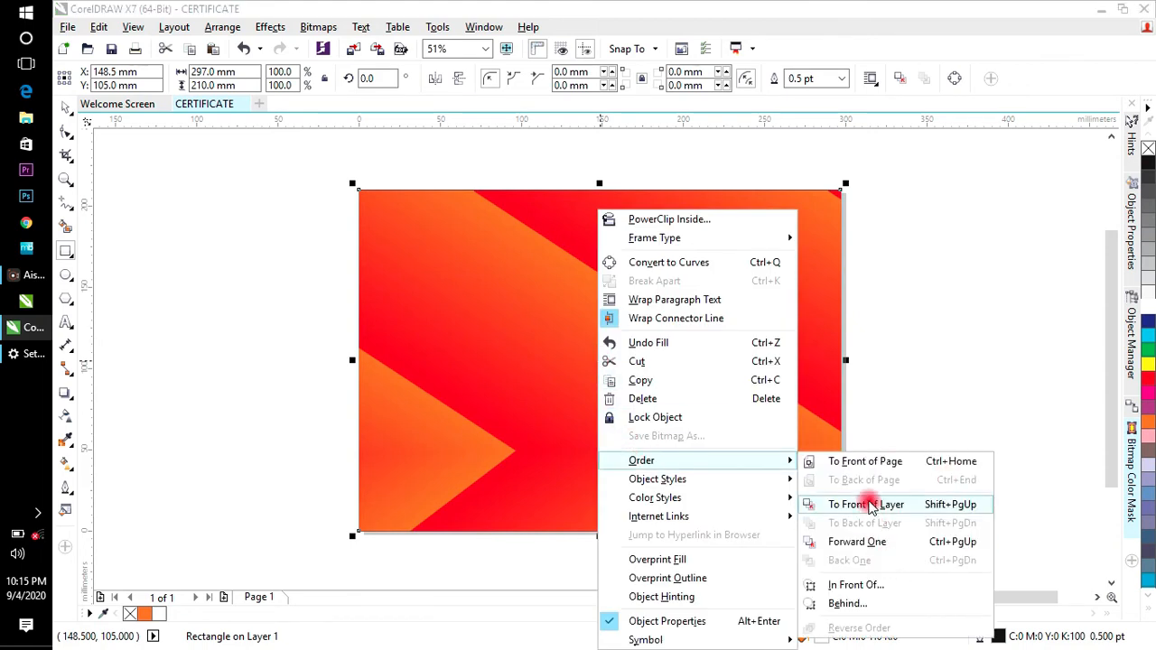
pyautogui.click(869, 506)
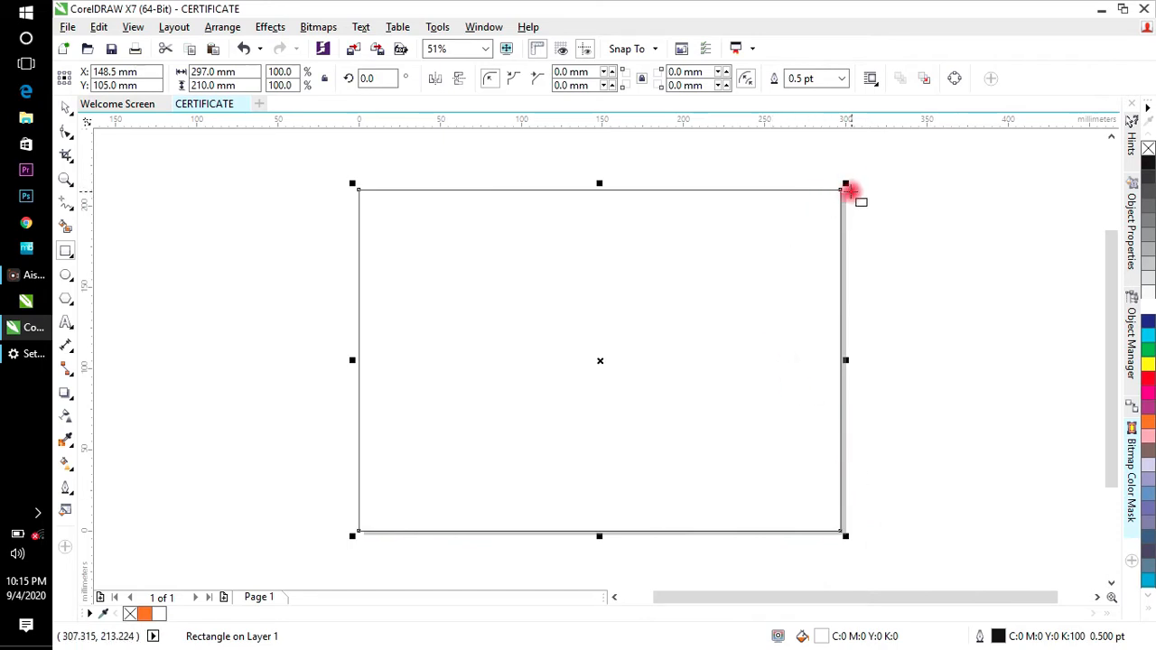
pyautogui.moveTo(844, 185); pyautogui.dragTo(815, 206)
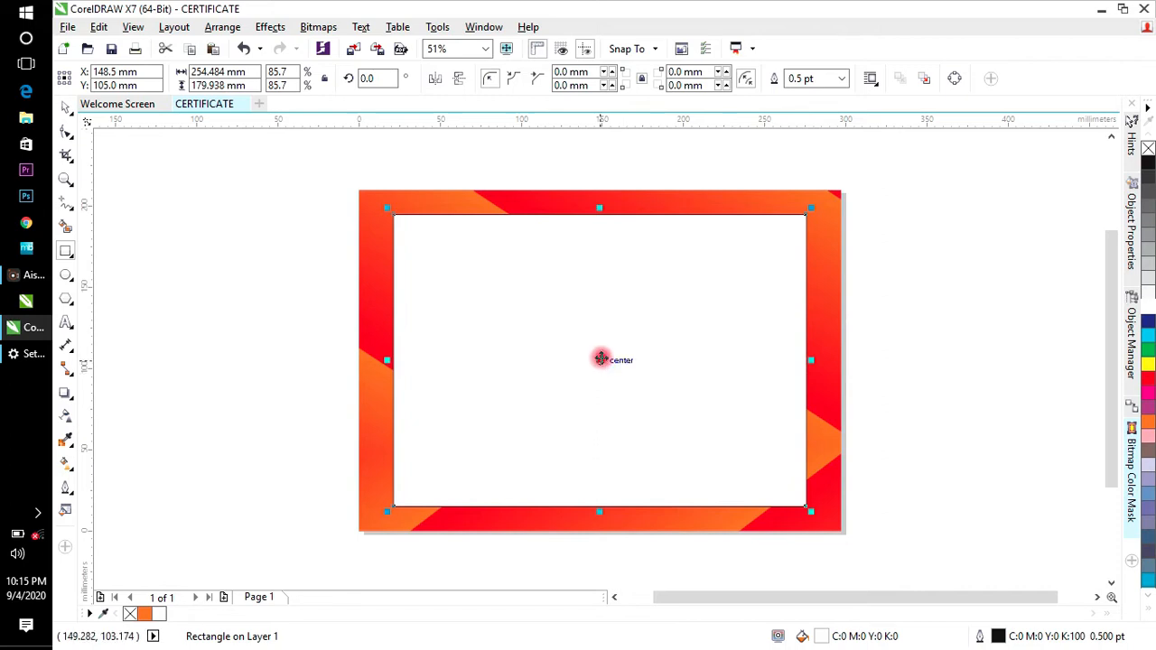
pyautogui.moveTo(604, 364); pyautogui.dragTo(599, 361)
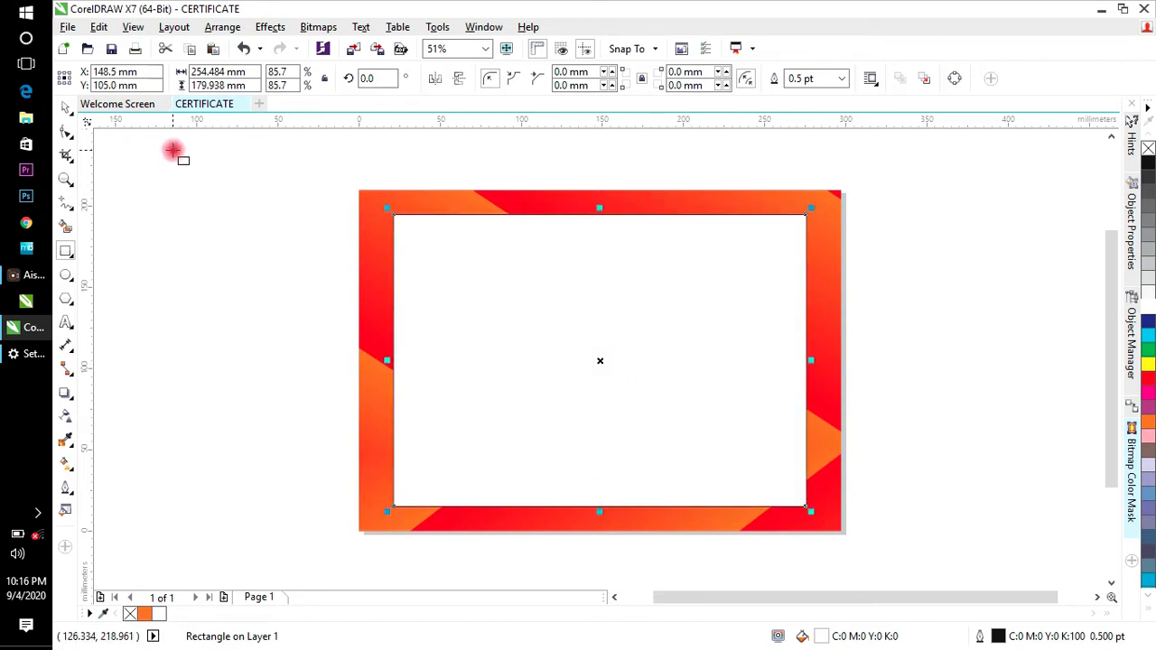
# Step: Set the white panel's outline width to None and nudge it slightly upward
pyautogui.click(838, 81)
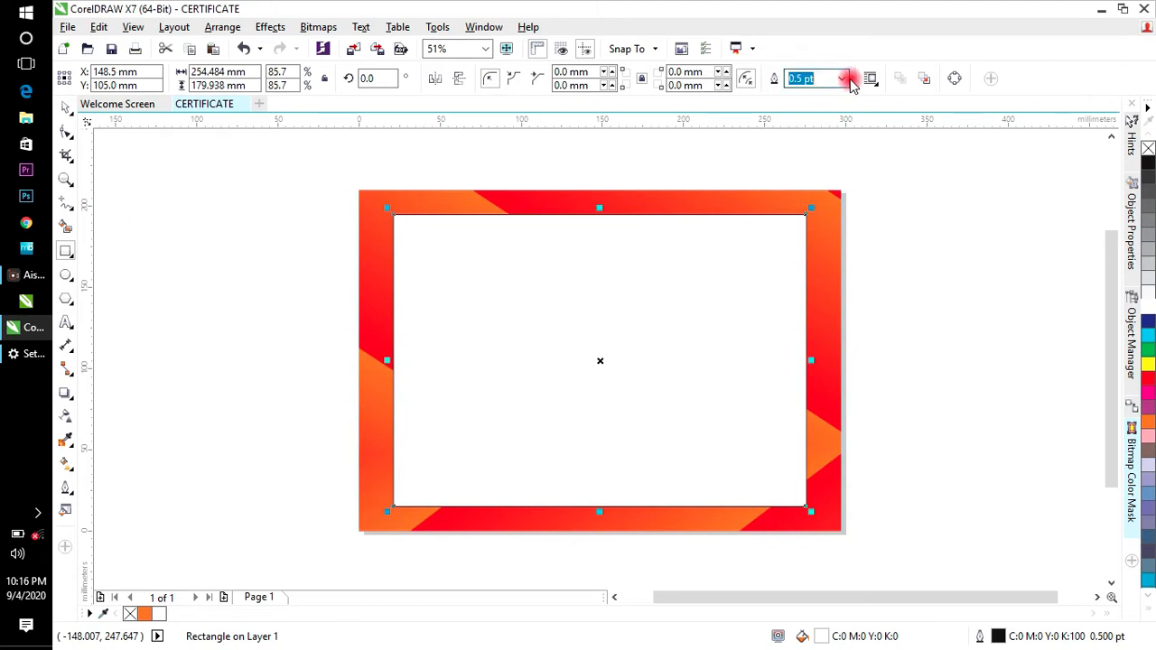
pyautogui.click(849, 82)
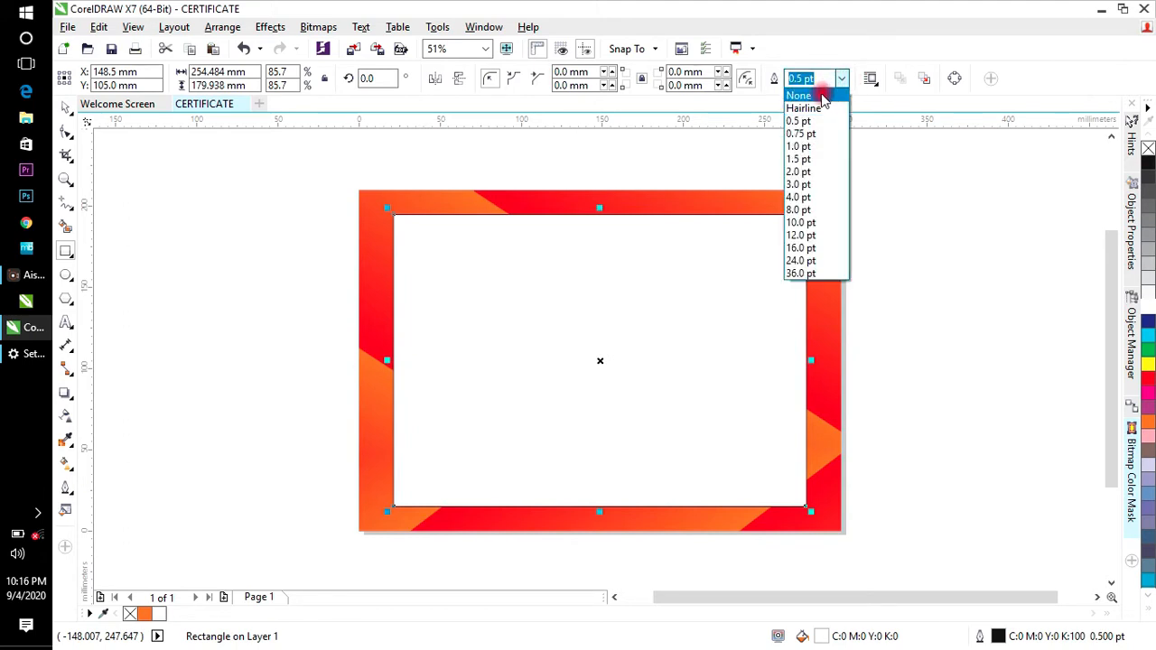
pyautogui.click(822, 97)
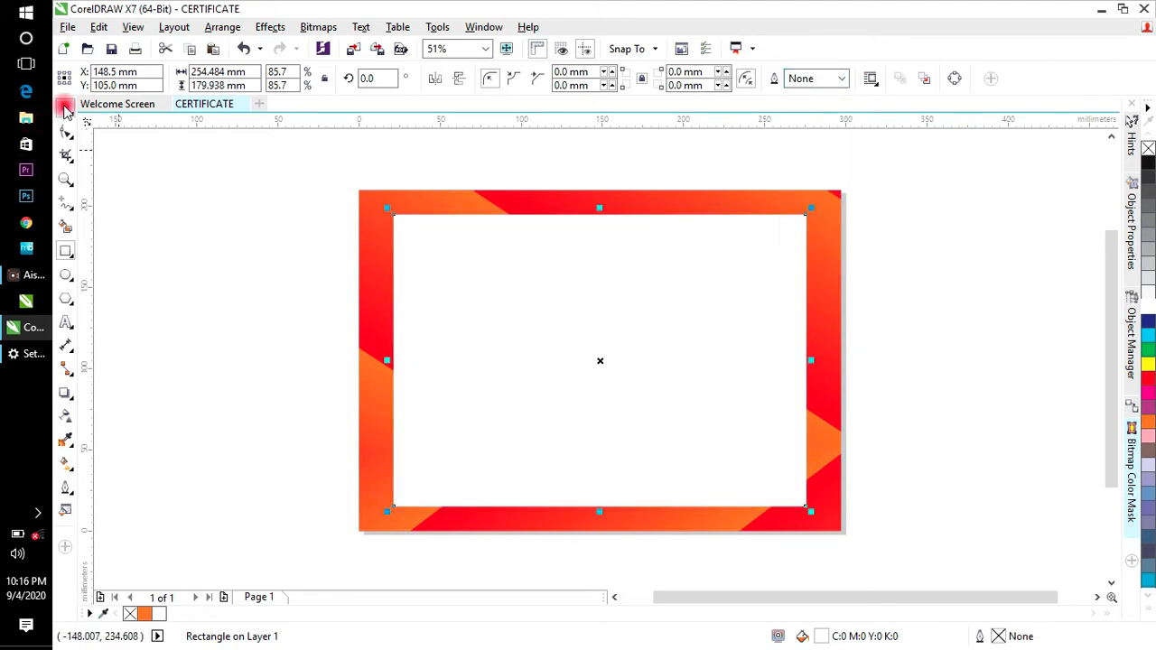
pyautogui.moveTo(562, 291); pyautogui.dragTo(563, 292)
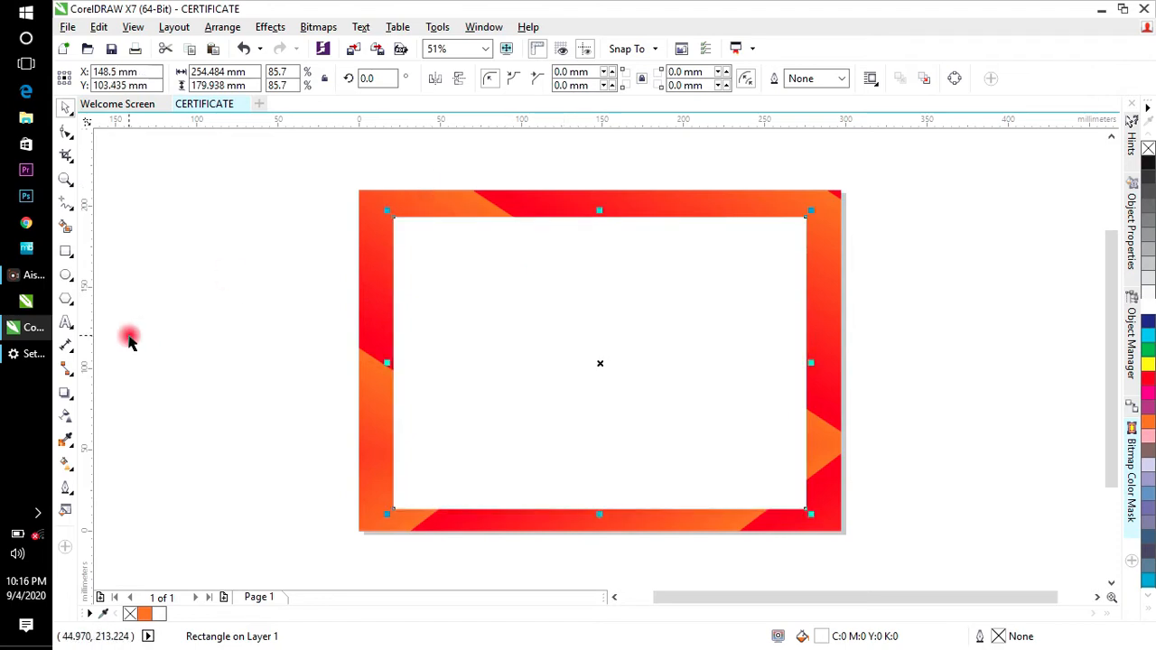
# Step: Check the selections on the page, ending with the inner white rectangle selected
pyautogui.click(129, 340)
pyautogui.click(397, 219)
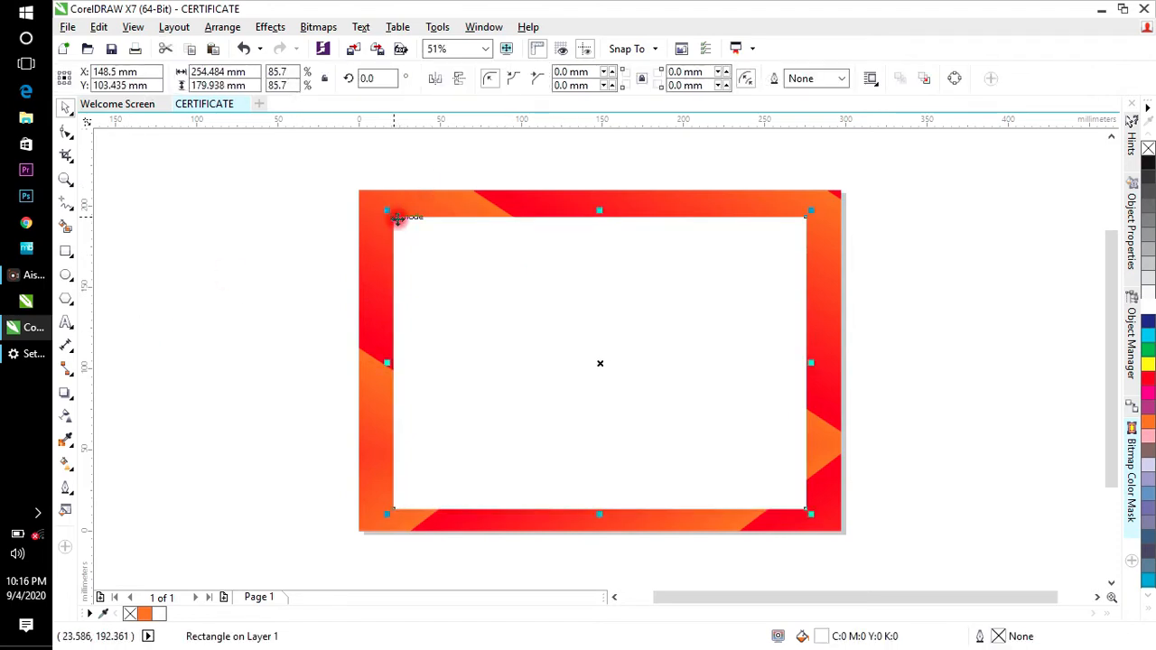
pyautogui.click(571, 154)
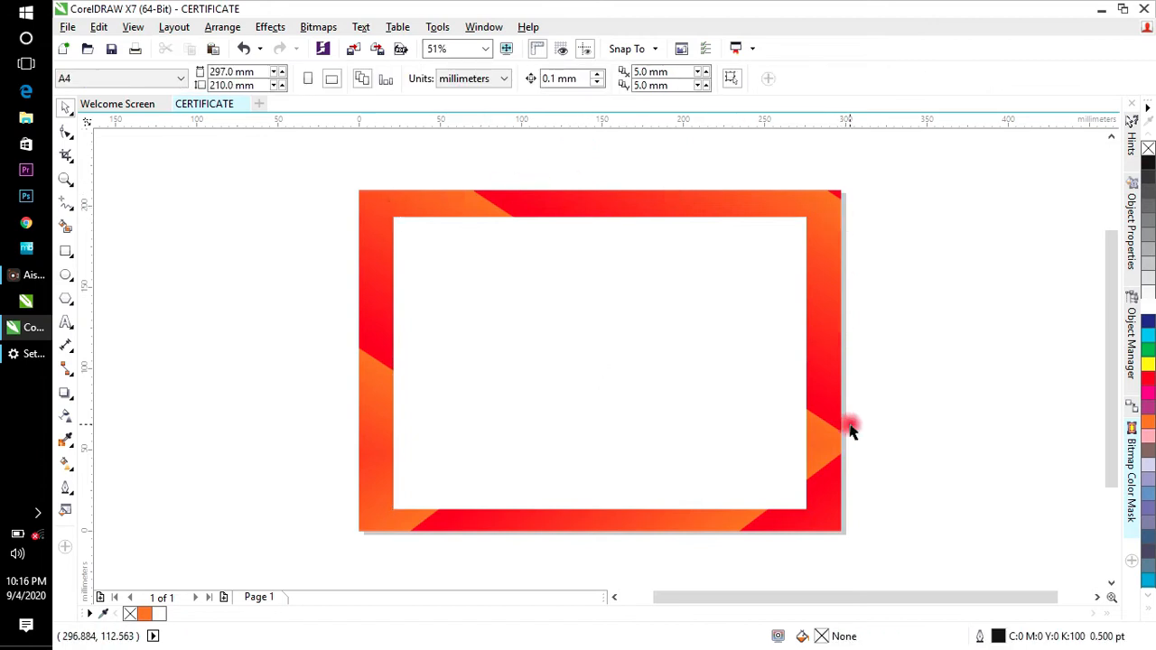
pyautogui.click(416, 401)
pyautogui.click(785, 257)
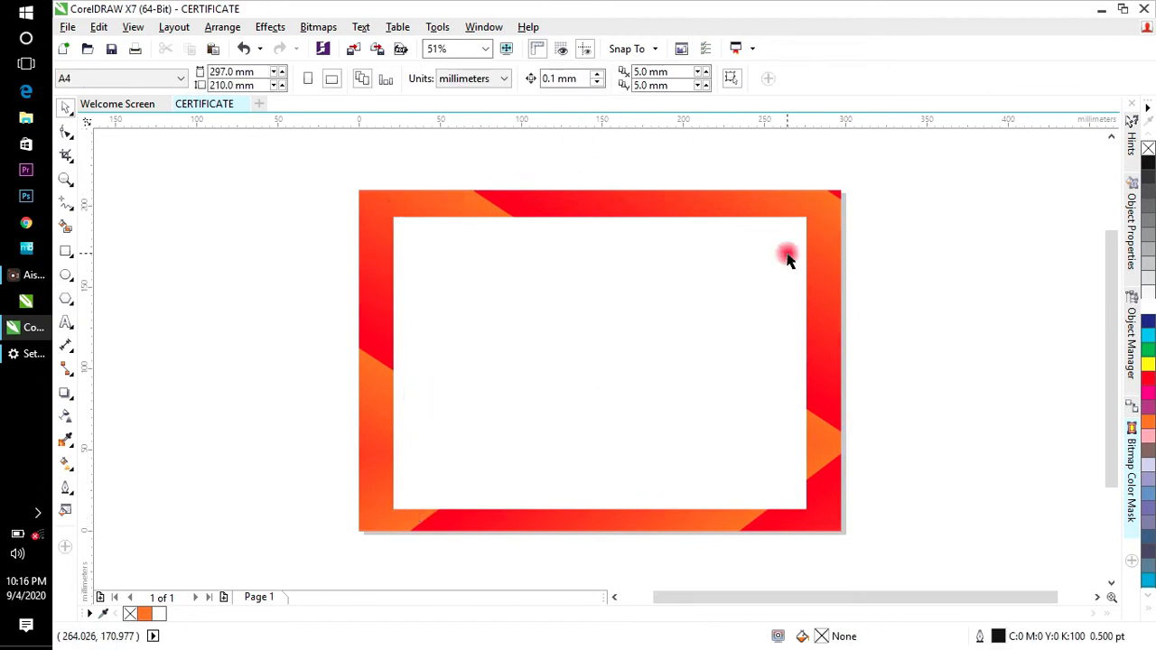
pyautogui.click(838, 452)
pyautogui.click(653, 356)
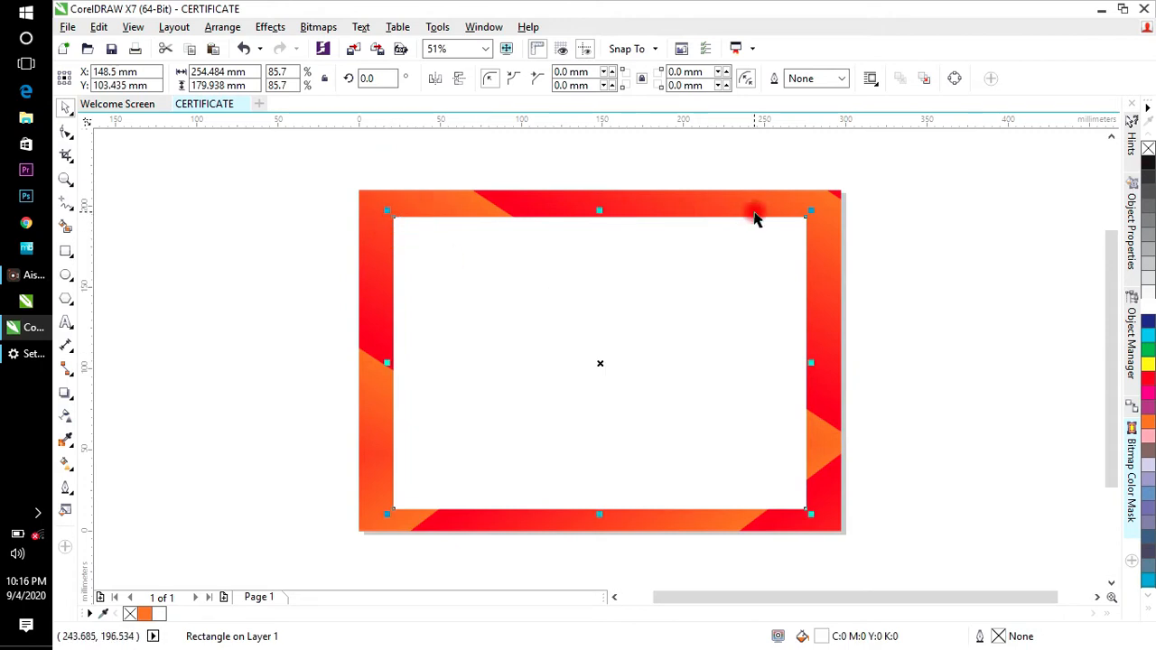
# Step: Round all four corners of the white panel to a 15.367 mm radius
pyautogui.click(65, 132)
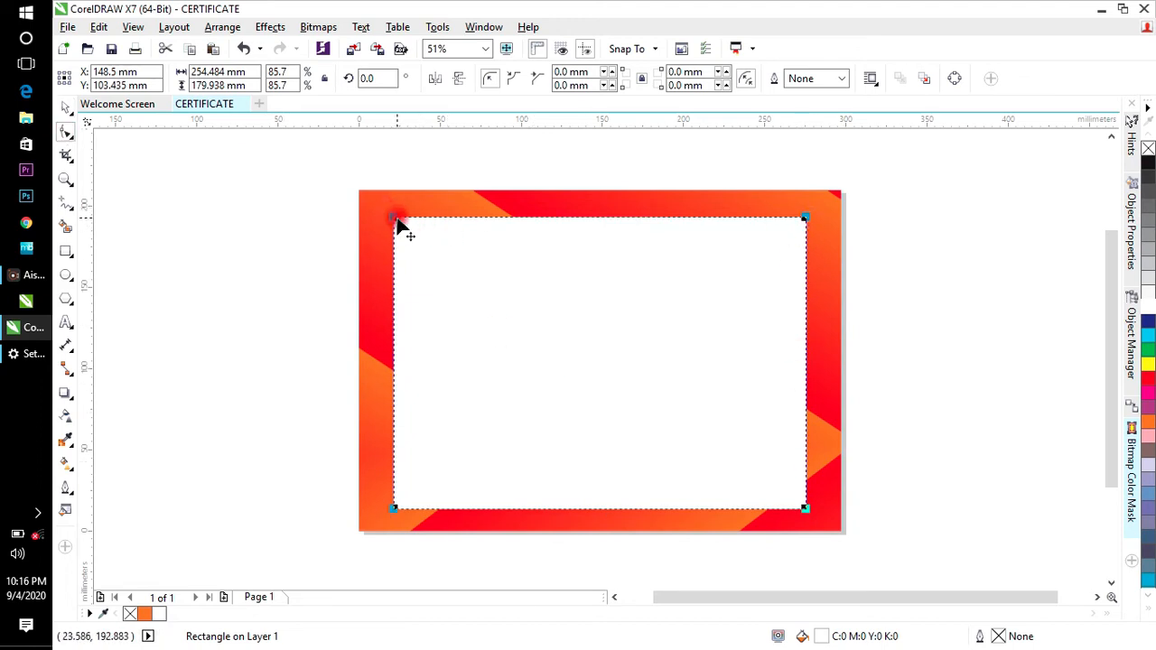
pyautogui.moveTo(393, 224); pyautogui.dragTo(418, 232)
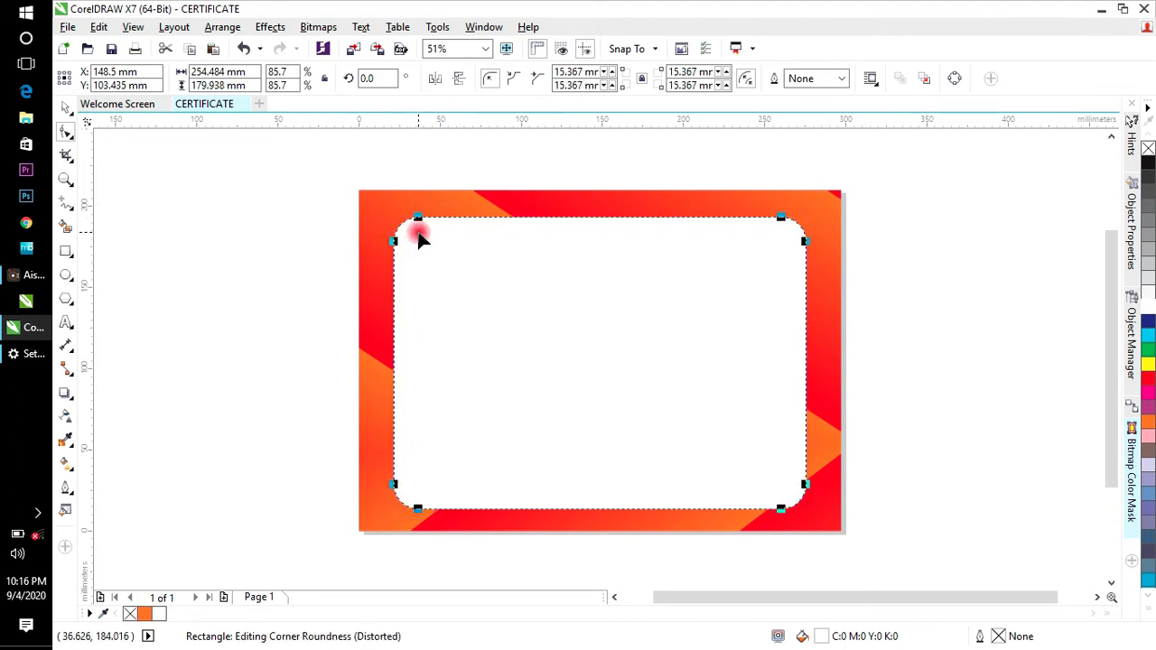
pyautogui.click(64, 113)
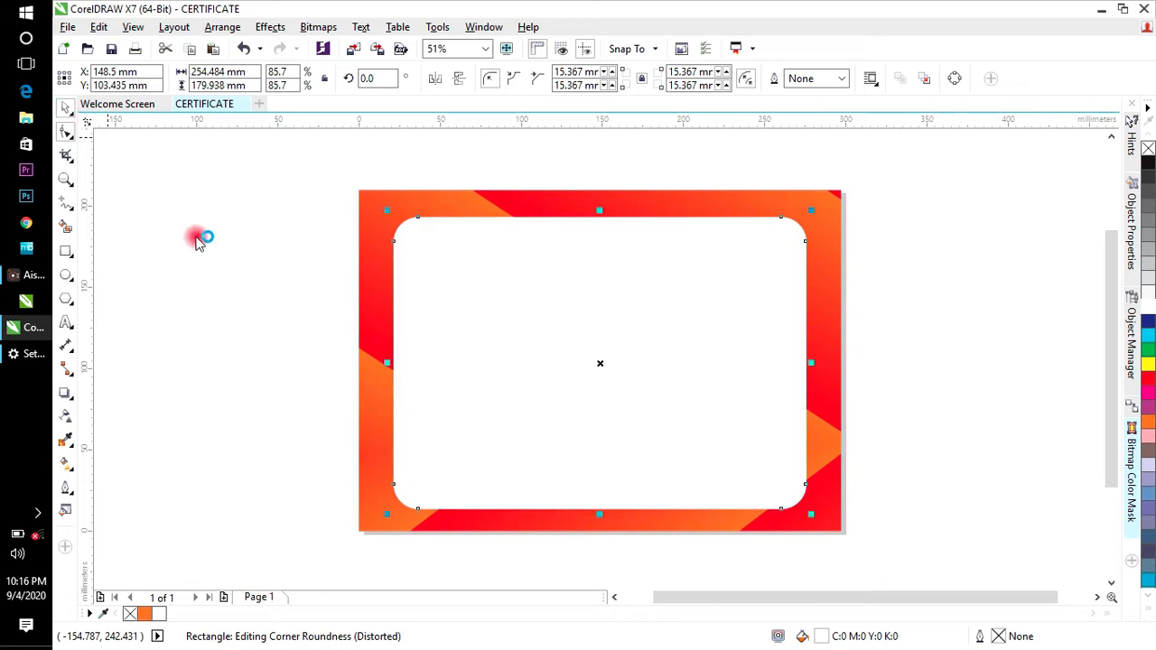
pyautogui.click(219, 265)
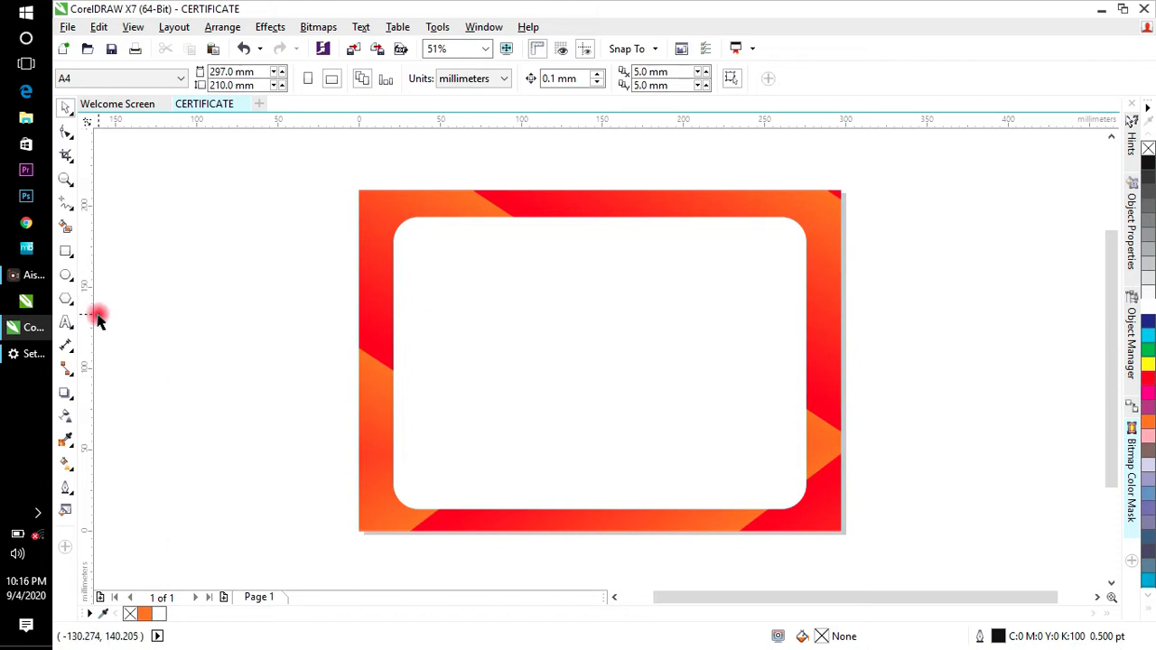
# Step: Type 'HYENA PROWESS BUSINESS SCHOOL' in 24 pt Arial, colour it black, and place it top centre
pyautogui.click(63, 327)
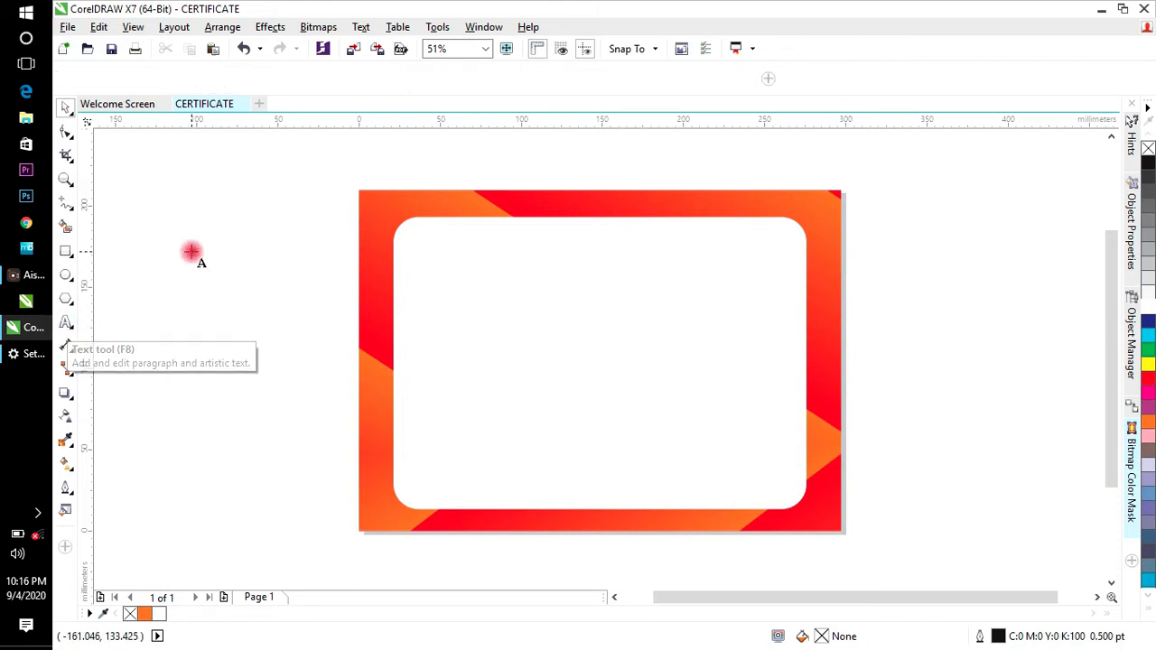
pyautogui.click(191, 250)
pyautogui.write('YENA')
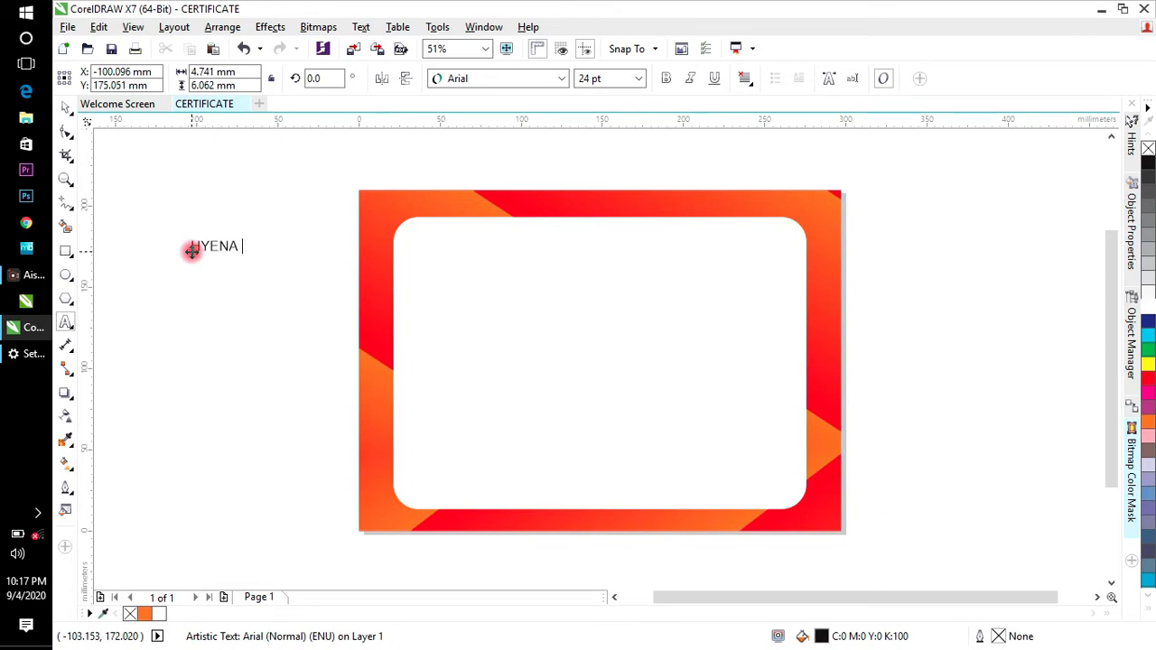
pyautogui.write('YENA PROWESS BUSINESS')
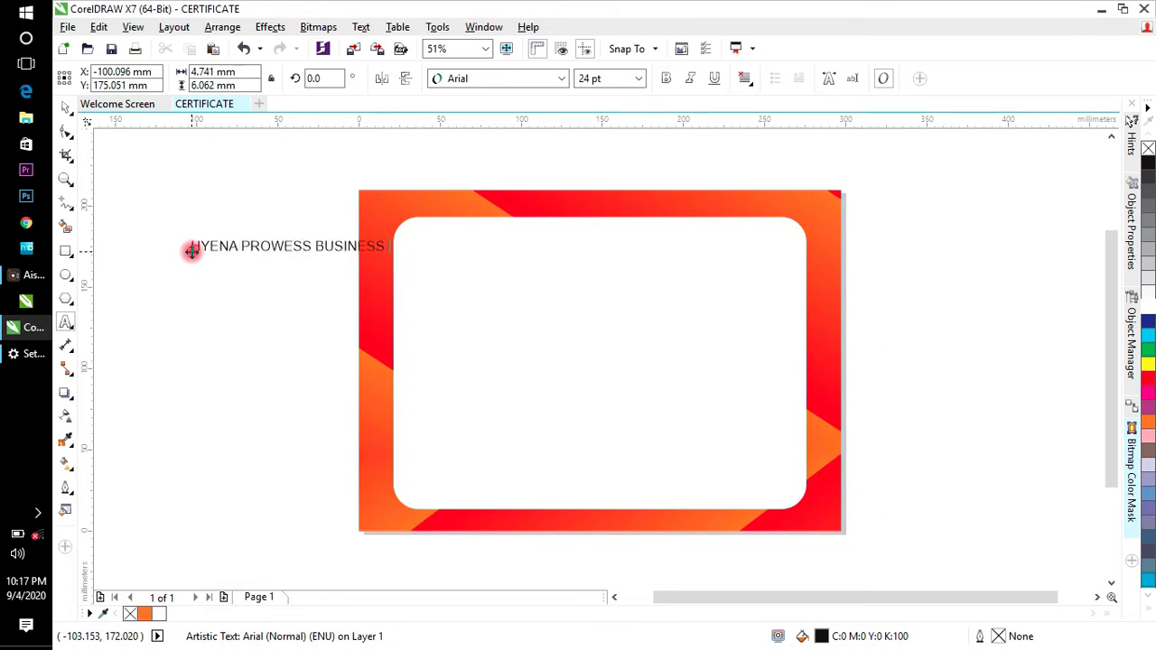
pyautogui.write(' SCHOOL')
pyautogui.hotkey('ctrl', 'a')
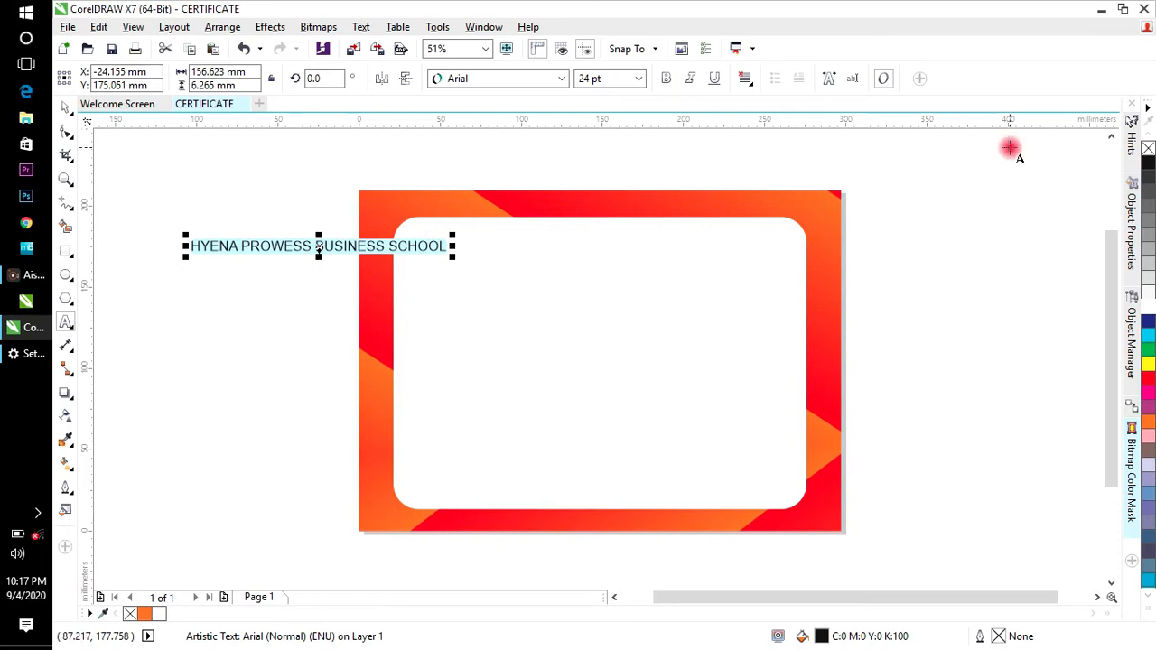
pyautogui.click(1151, 614)
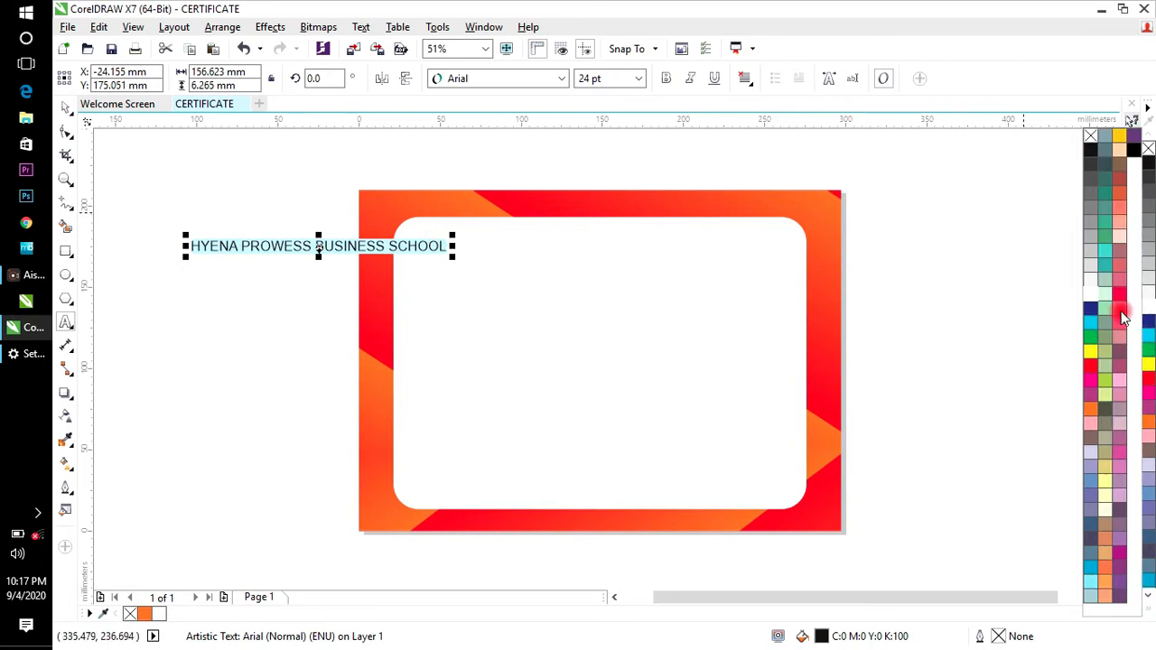
pyautogui.click(1136, 154)
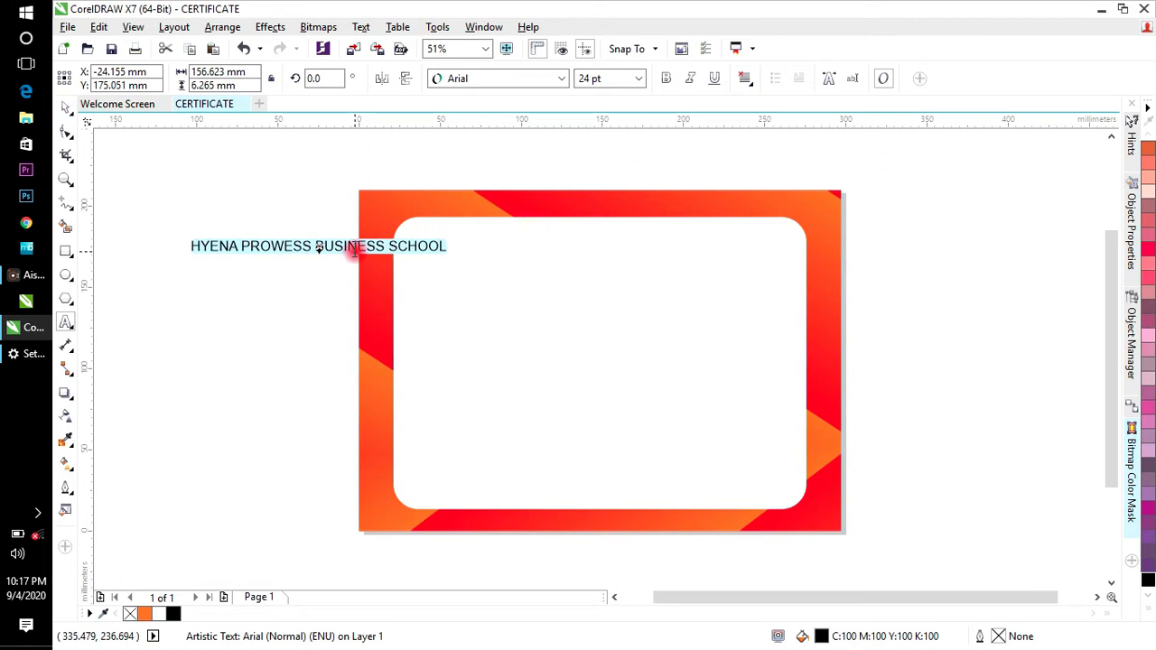
pyautogui.click(65, 106)
pyautogui.moveTo(357, 245); pyautogui.dragTo(608, 244)
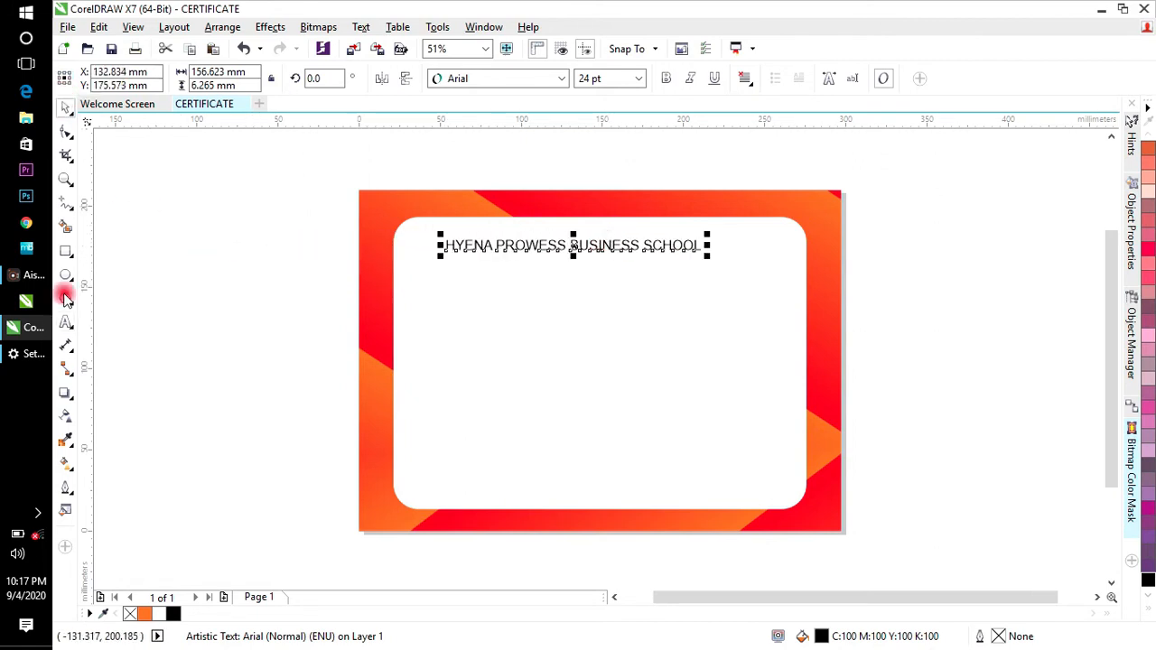
pyautogui.click(65, 322)
# Step: Enlarge the HP text to about 112.8 pt below the heading, then type the recipient's name beside the page
pyautogui.click(167, 346)
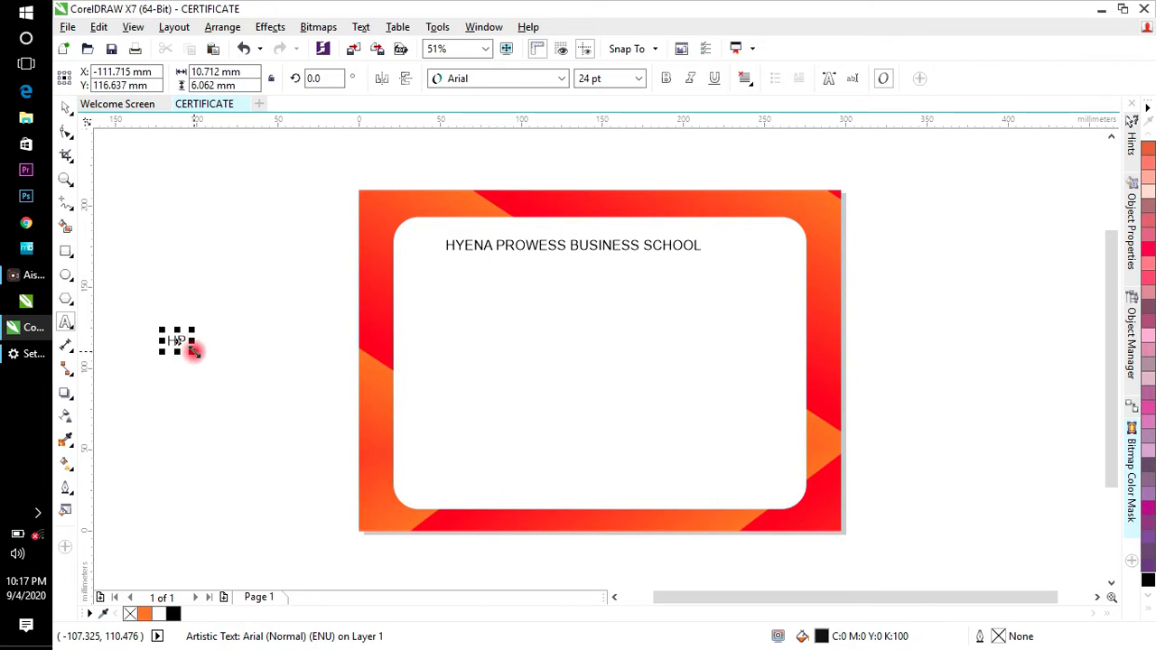
pyautogui.moveTo(193, 351); pyautogui.dragTo(588, 289)
pyautogui.click(194, 291)
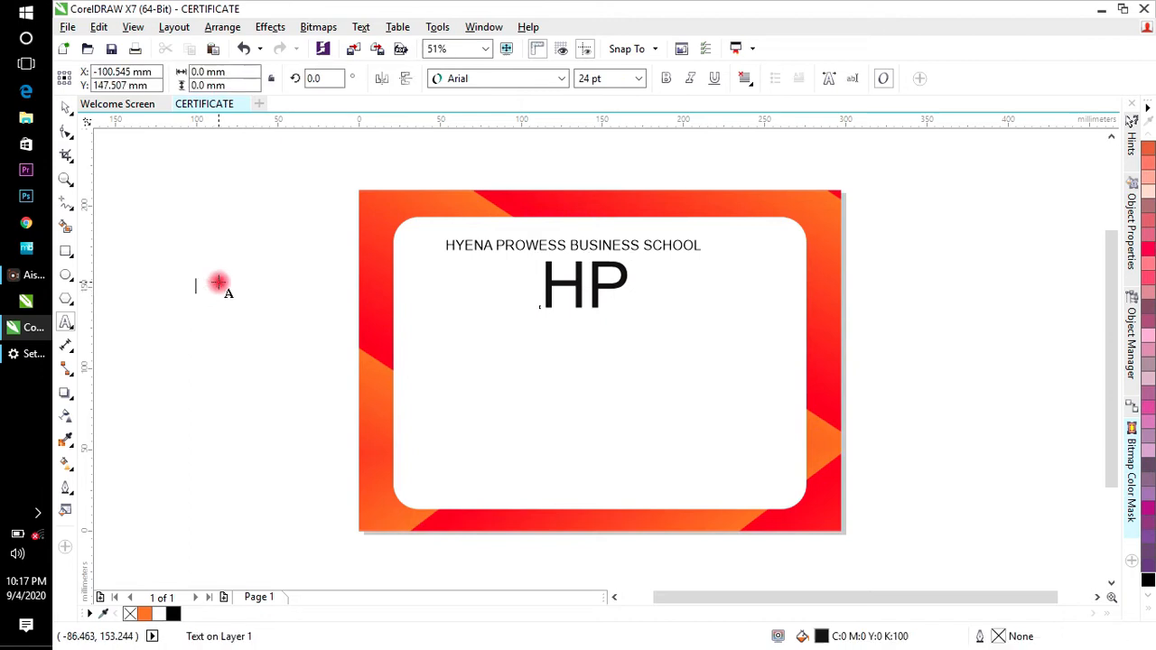
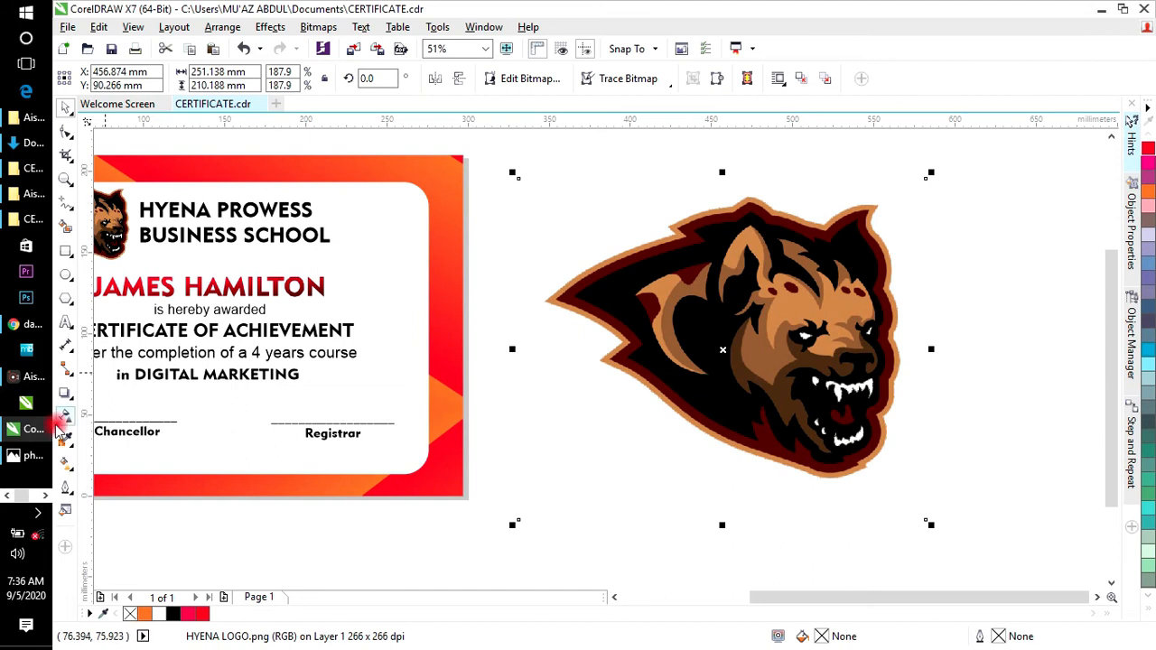
# Step: Select the Transparency tool to begin fading the large hyena logo
pyautogui.click(65, 416)
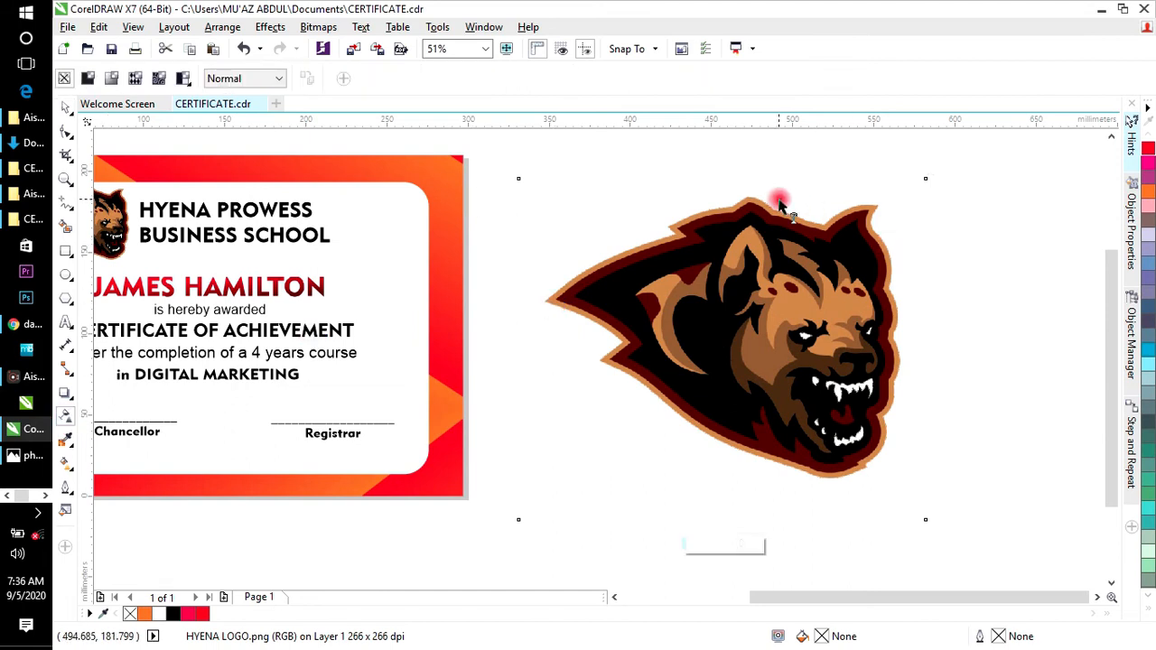
# Step: Give the large hyena logo a top-to-bottom linear transparency at 56, making a faint watermark
pyautogui.moveTo(740, 161); pyautogui.dragTo(739, 519)
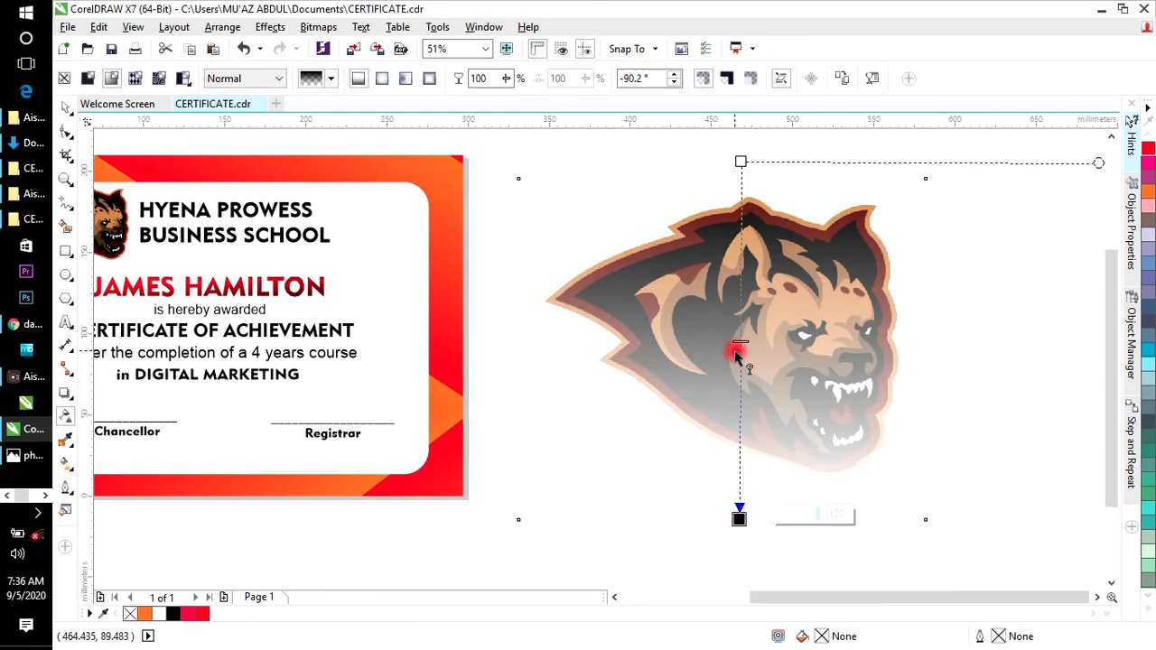
pyautogui.click(745, 152)
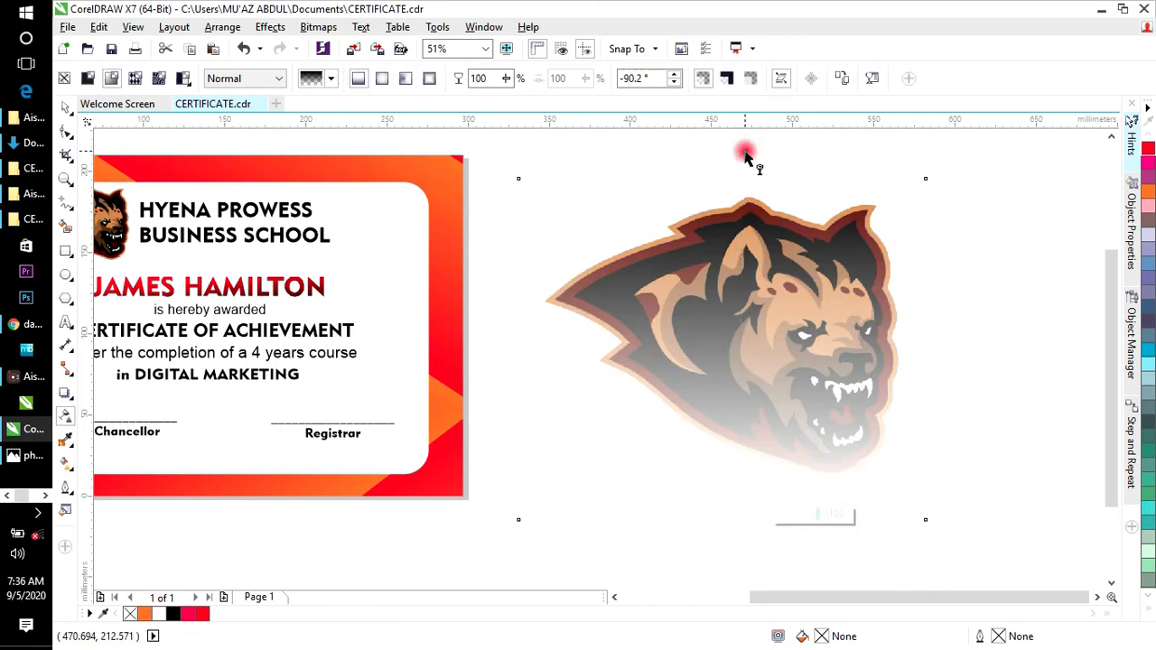
pyautogui.click(739, 159)
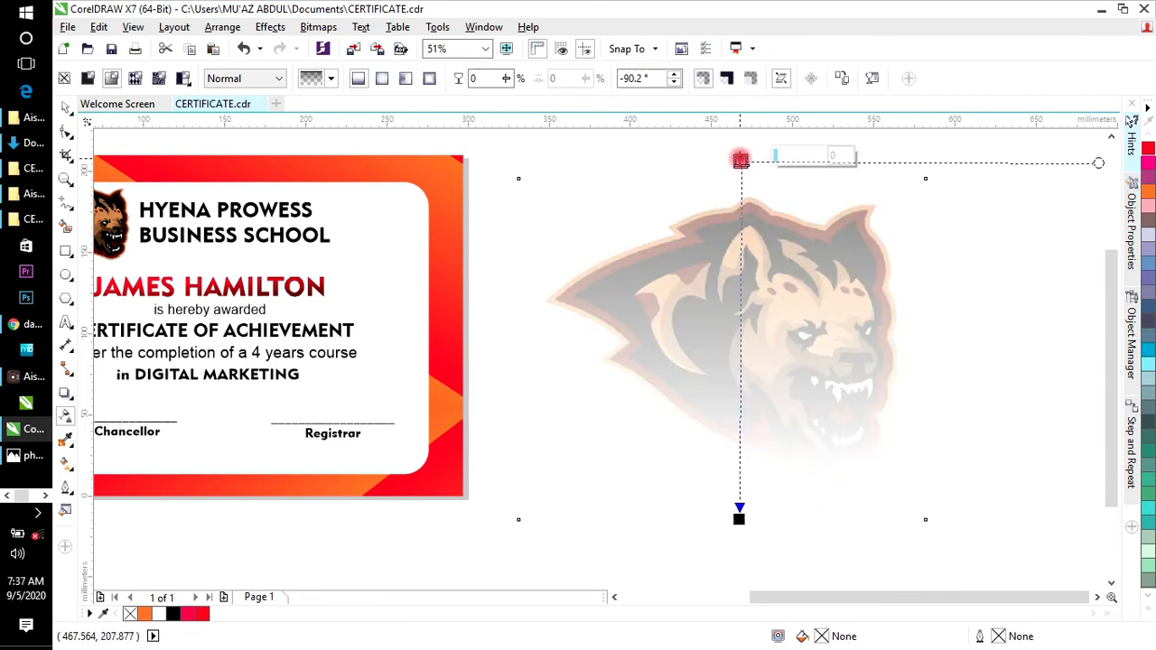
pyautogui.moveTo(775, 157); pyautogui.dragTo(802, 159)
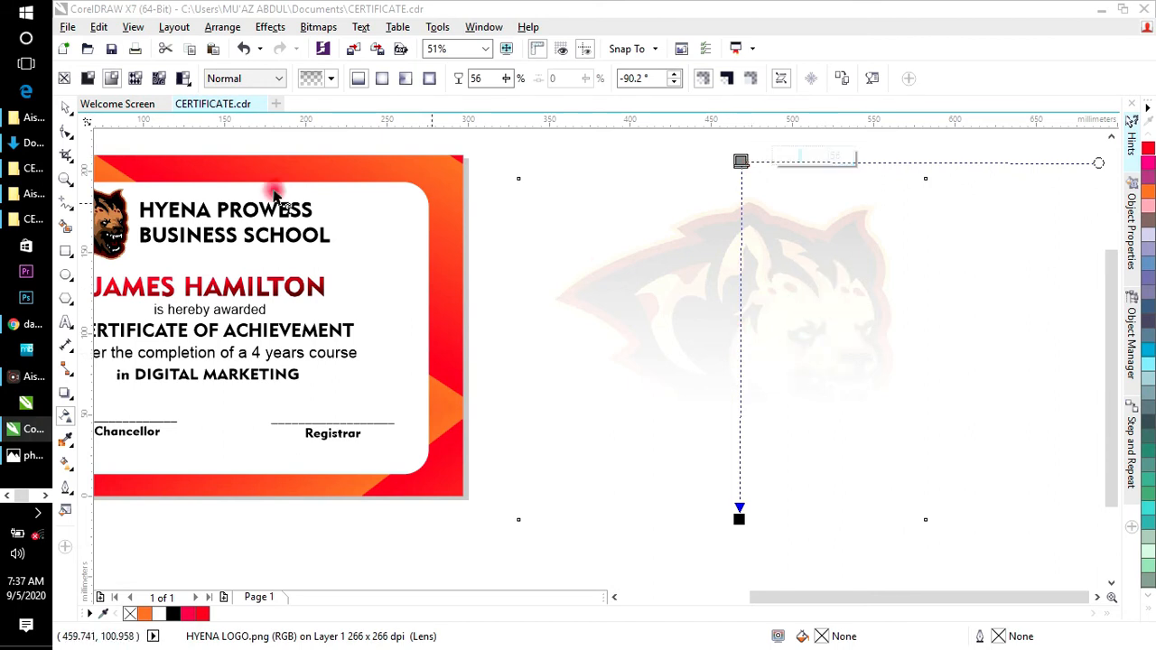
pyautogui.click(67, 109)
# Step: Stack the faded logo just in front of the certificate background with Order > In Front Of
pyautogui.rightClick(702, 310)
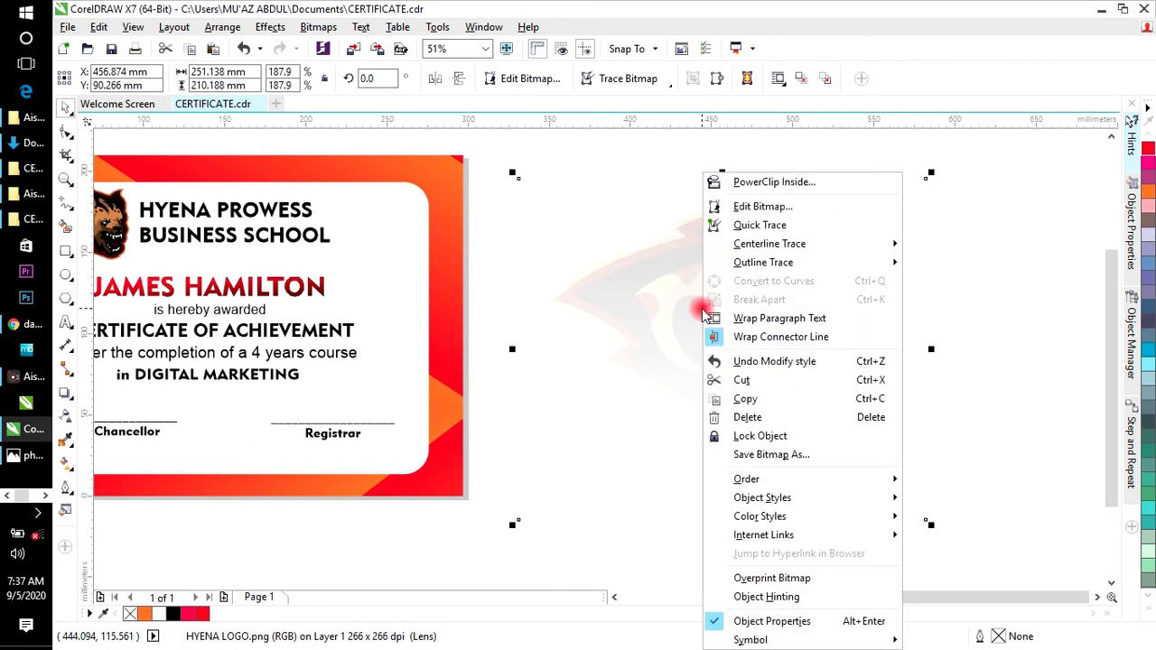
pyautogui.moveTo(764, 479)
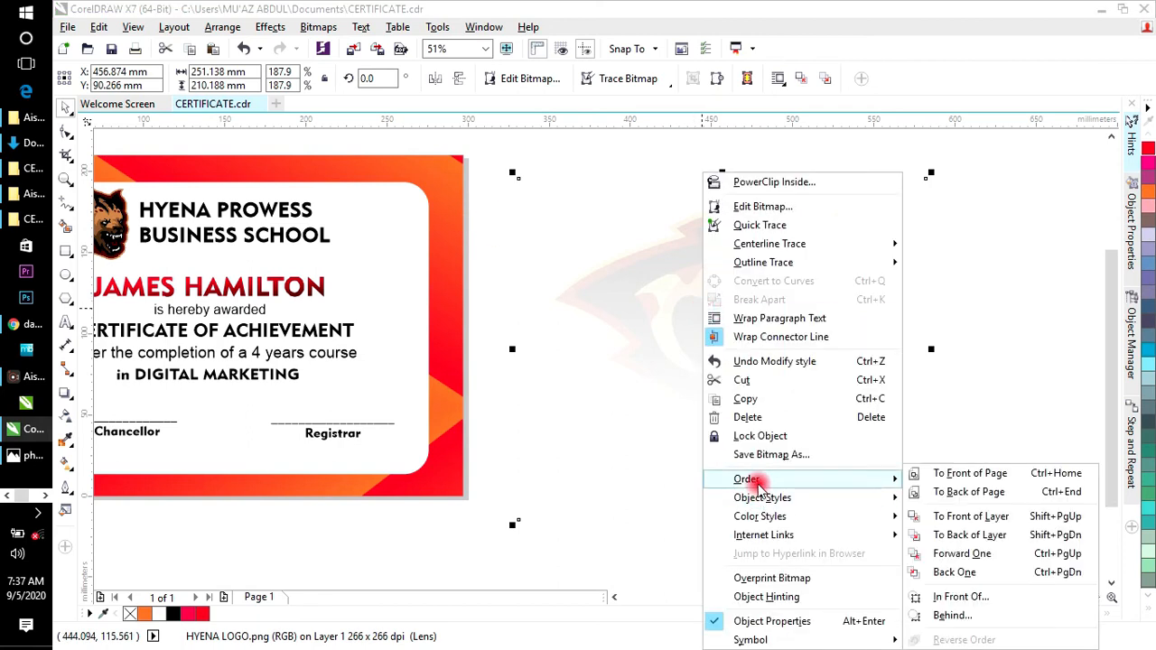
pyautogui.click(974, 595)
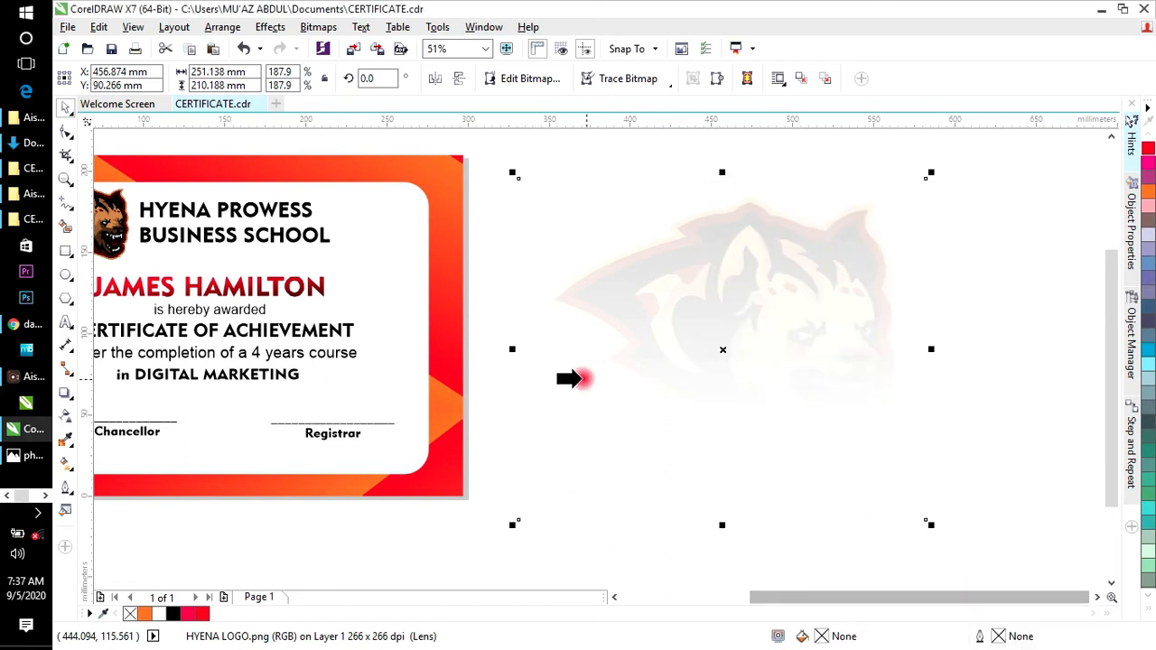
pyautogui.click(403, 346)
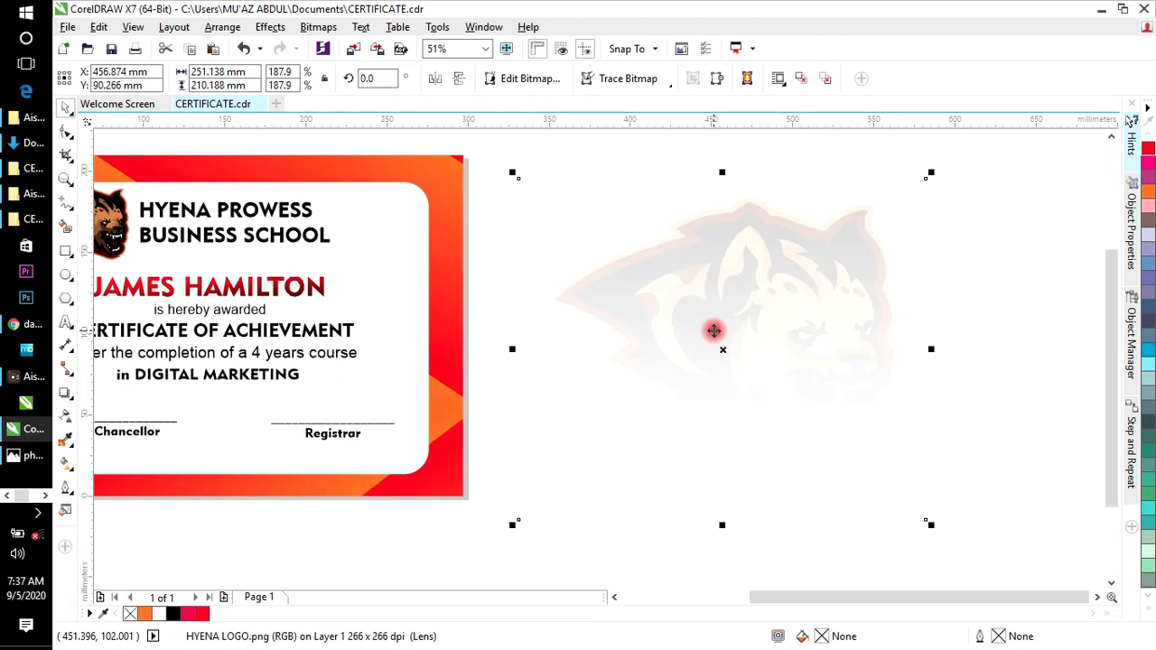
# Step: Move the watermark onto the certificate and centre it across the white panel
pyautogui.moveTo(713, 330); pyautogui.dragTo(438, 318)
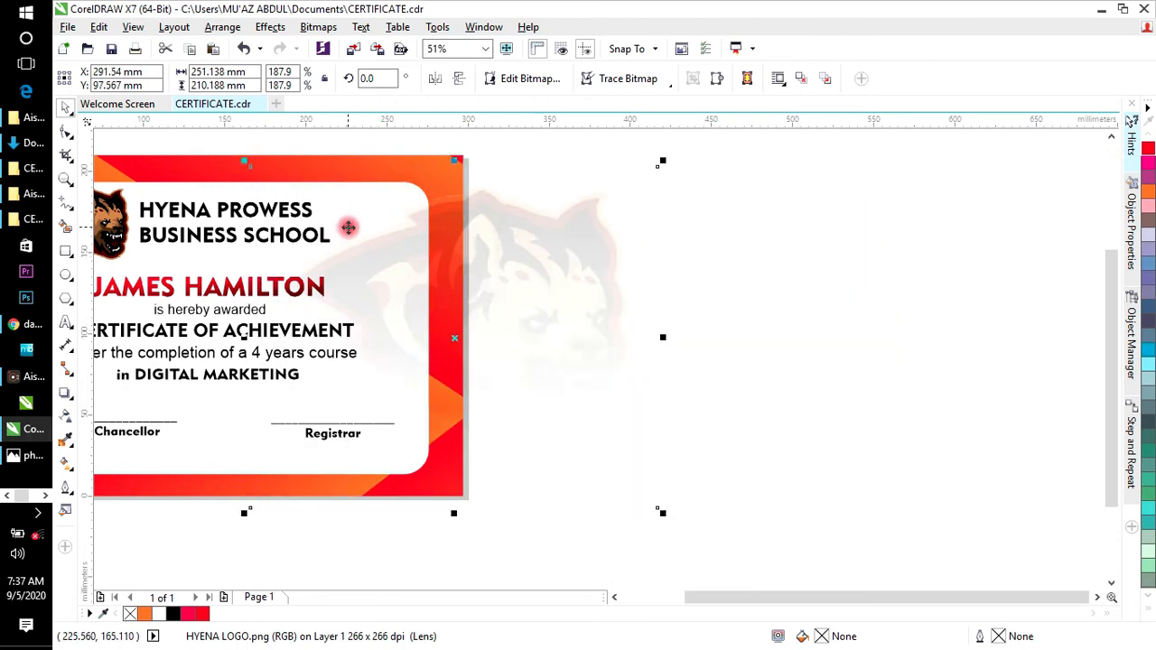
pyautogui.moveTo(596, 319); pyautogui.dragTo(466, 322)
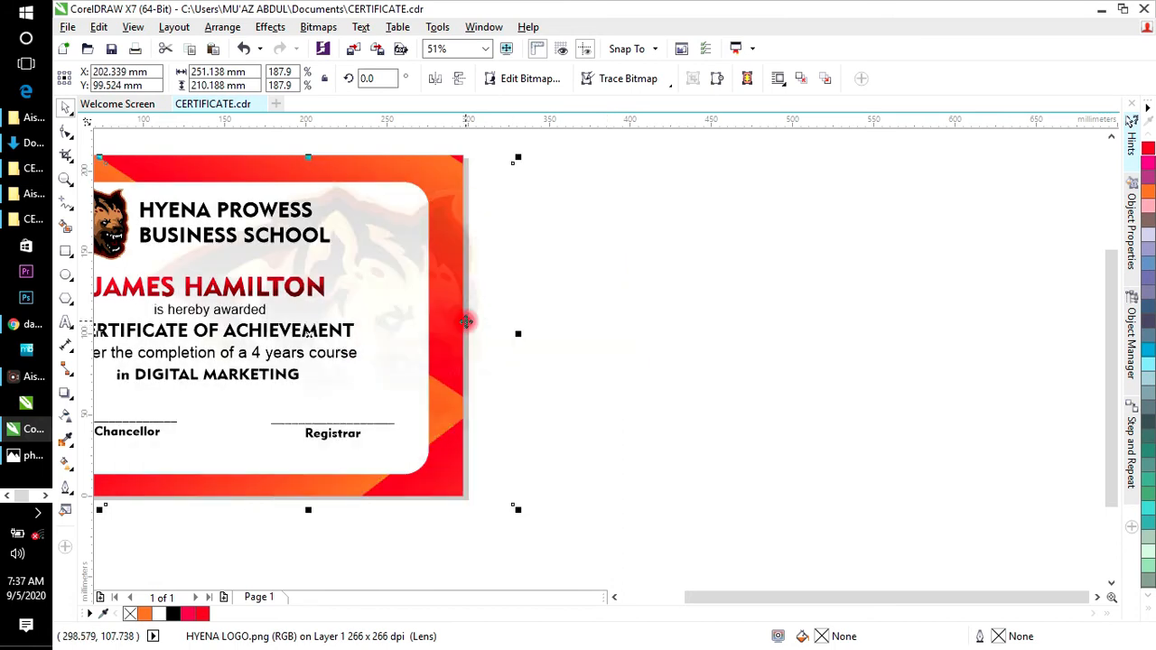
pyautogui.moveTo(387, 315); pyautogui.dragTo(334, 317)
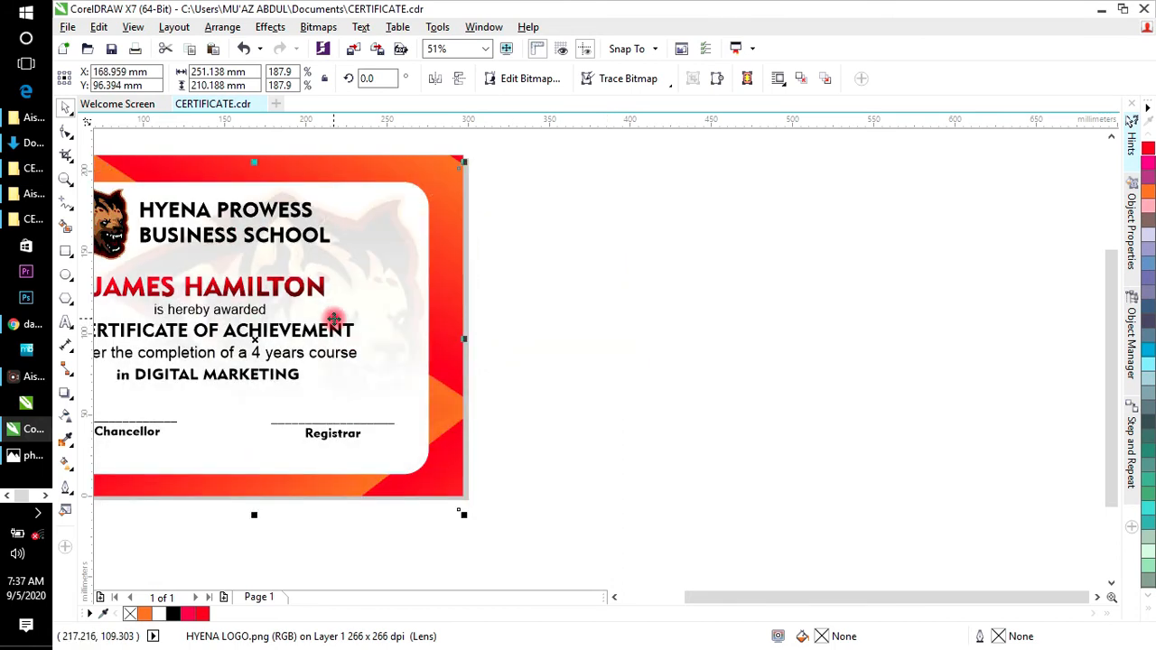
pyautogui.click(615, 596)
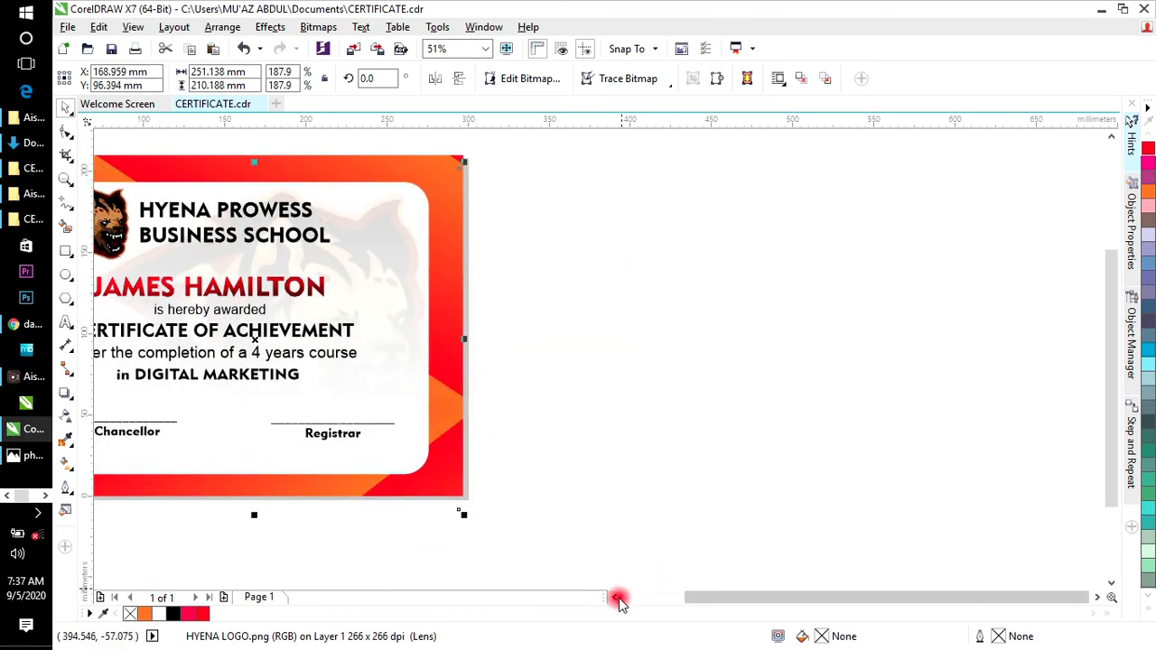
pyautogui.click(615, 596)
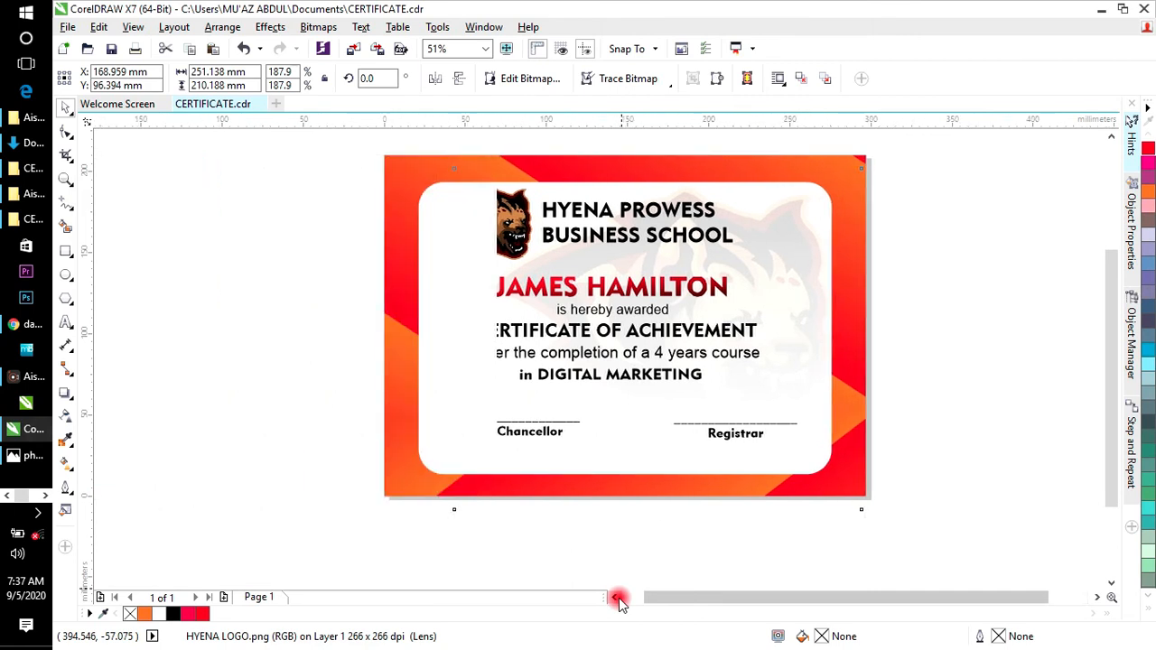
pyautogui.moveTo(789, 317); pyautogui.dragTo(768, 319)
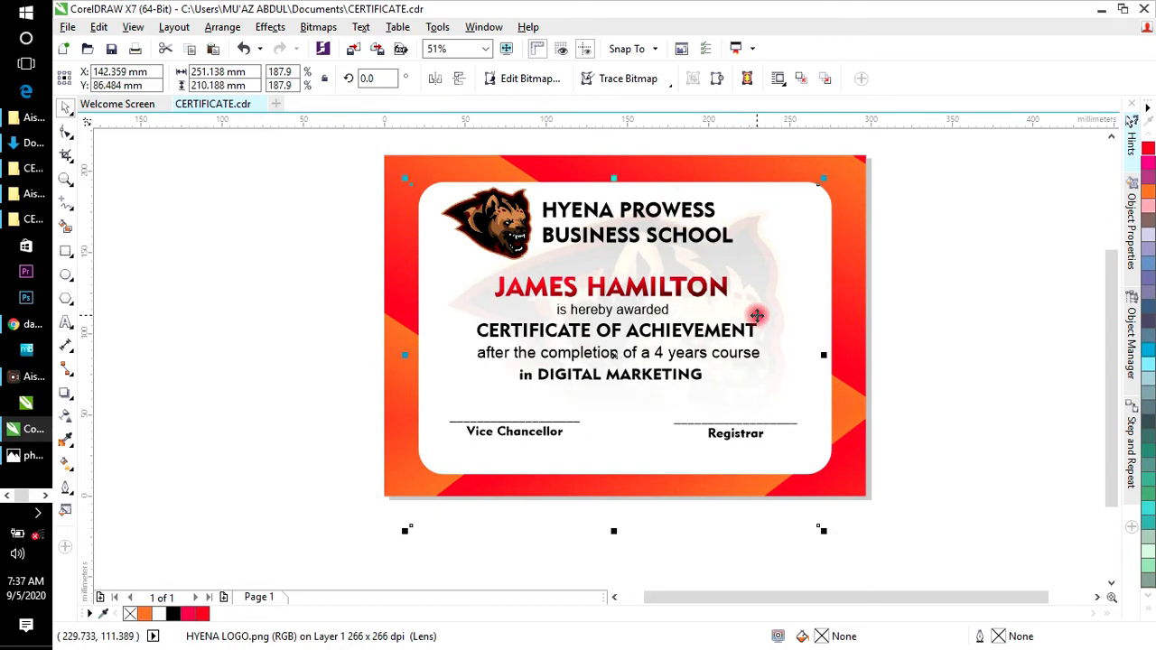
pyautogui.moveTo(769, 304); pyautogui.dragTo(767, 302)
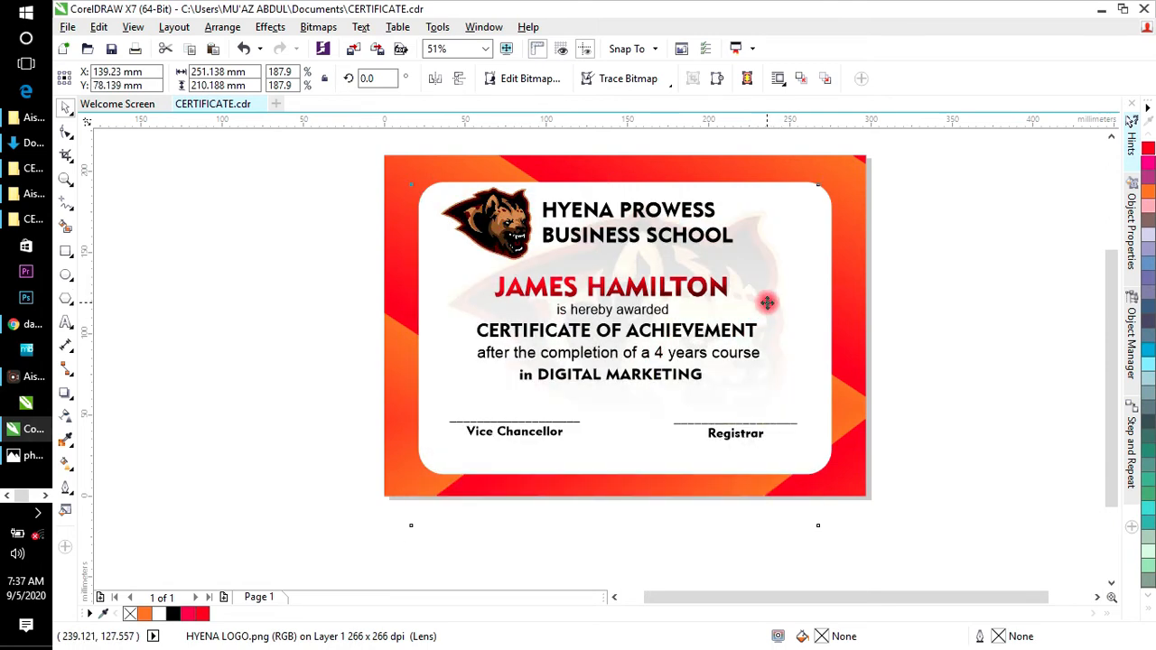
pyautogui.click(964, 281)
pyautogui.click(765, 328)
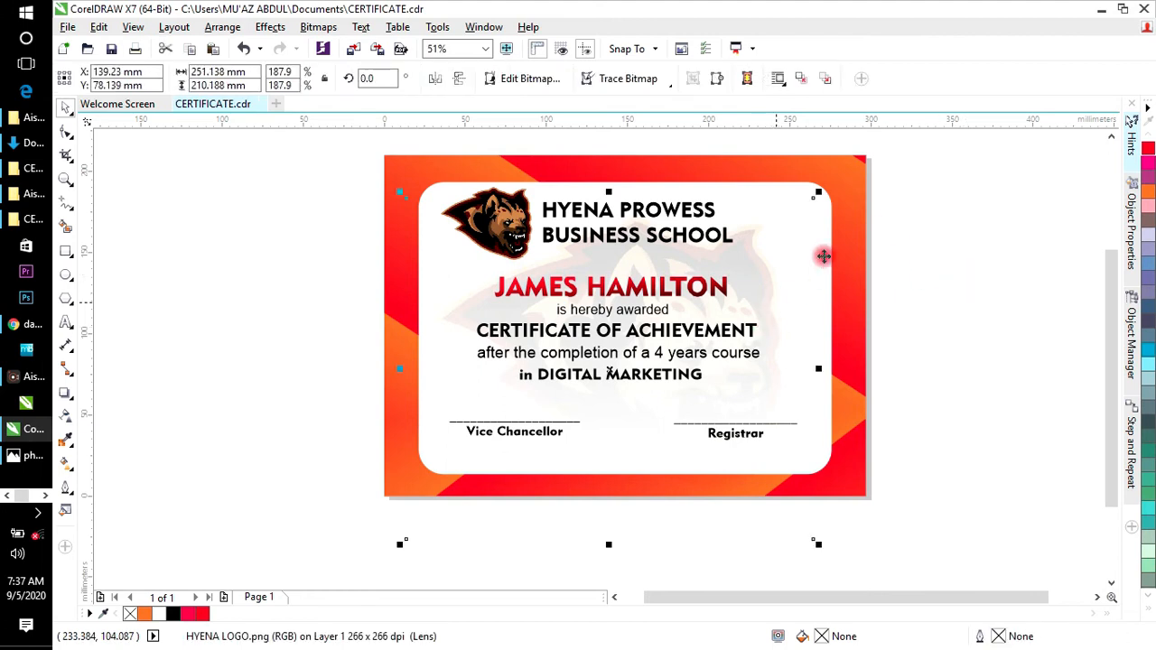
pyautogui.click(942, 253)
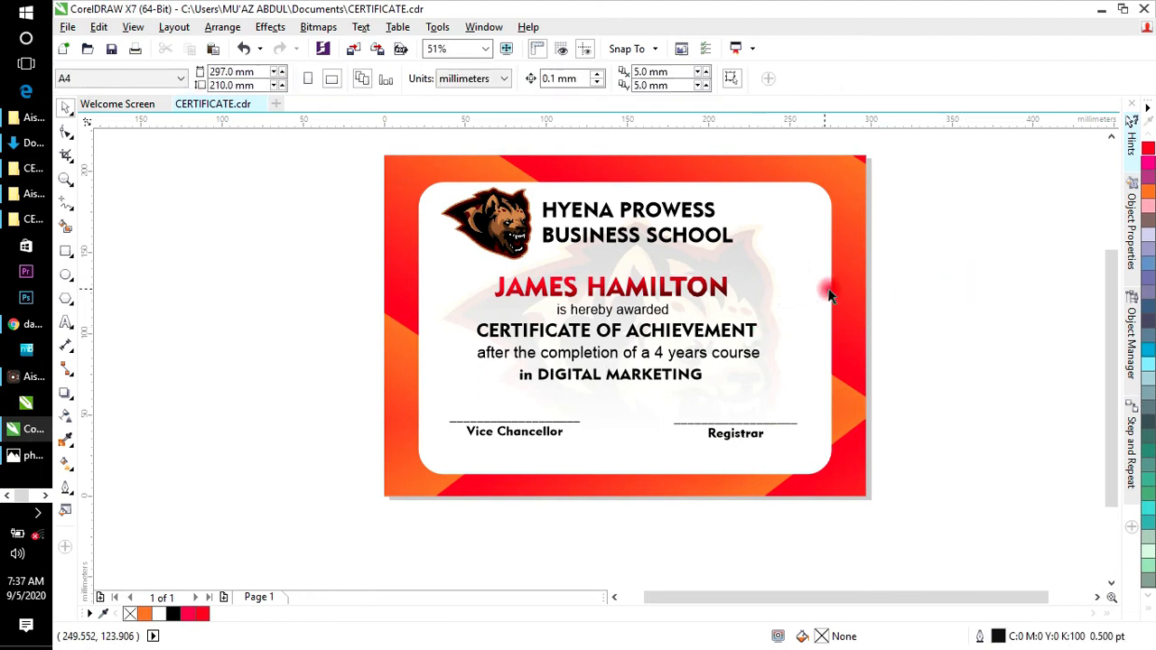
# Step: Fill the inner rounded panel with the pale yellow Chalk colour (C0 M0 Y40 K0)
pyautogui.click(833, 296)
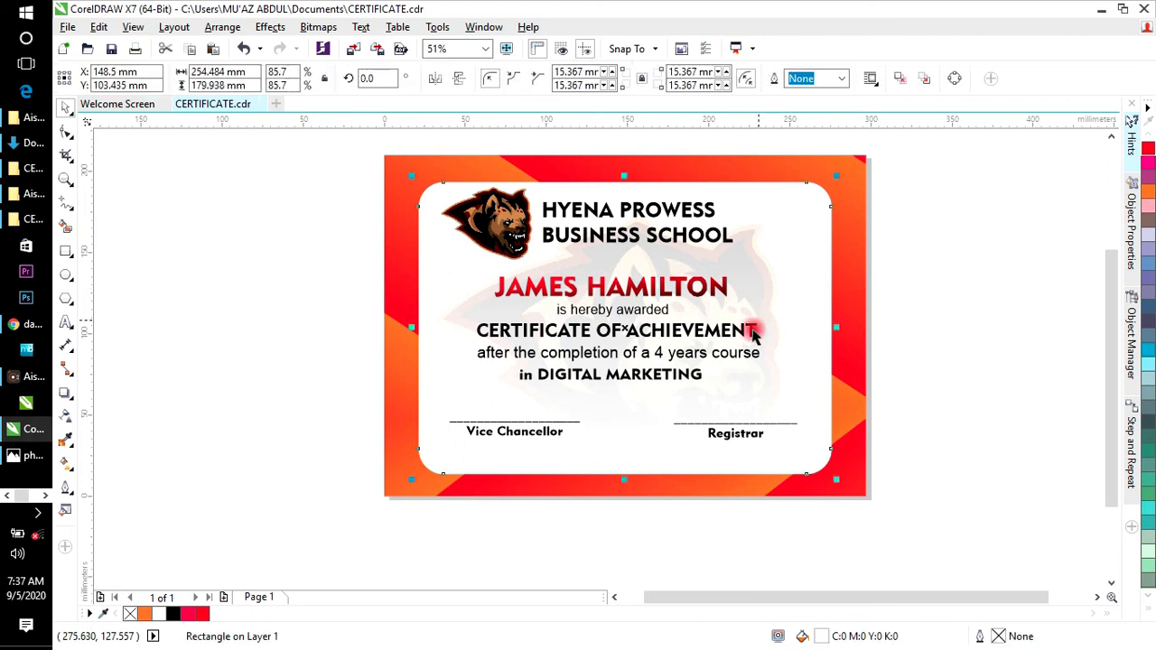
pyautogui.click(1150, 609)
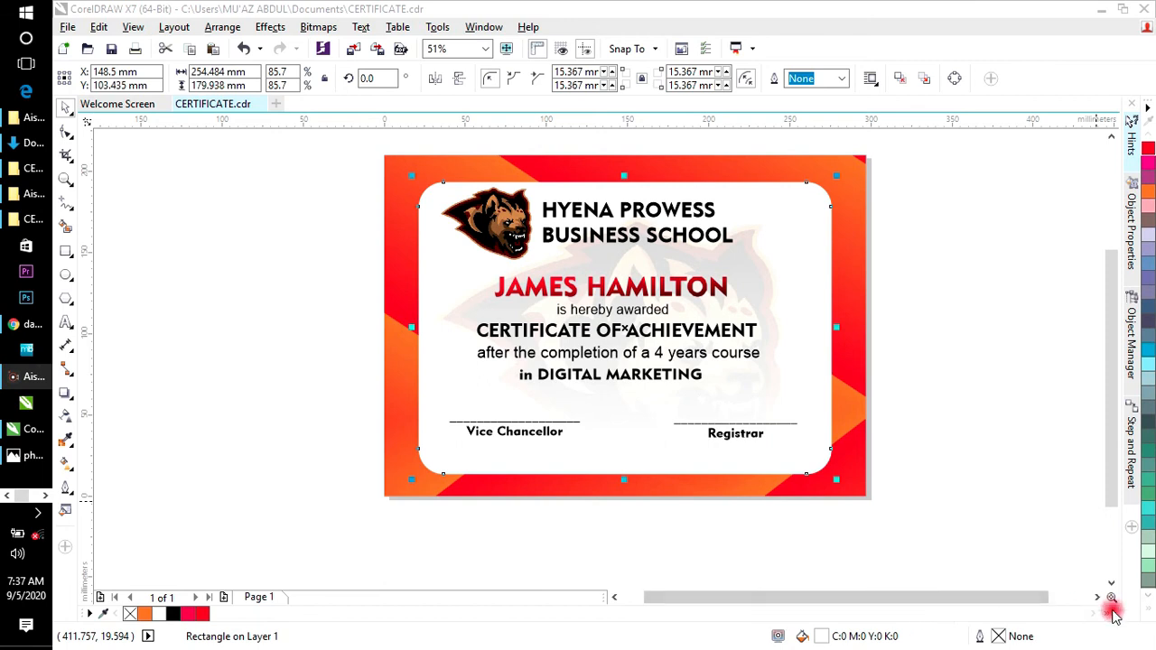
pyautogui.click(1147, 608)
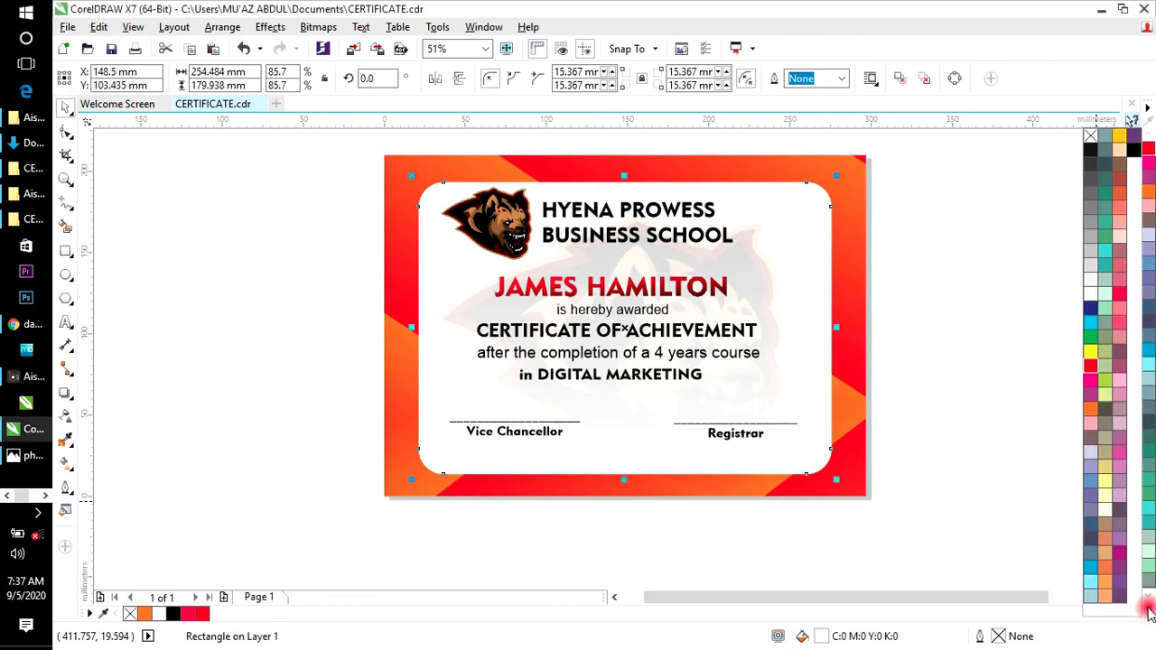
pyautogui.click(1101, 503)
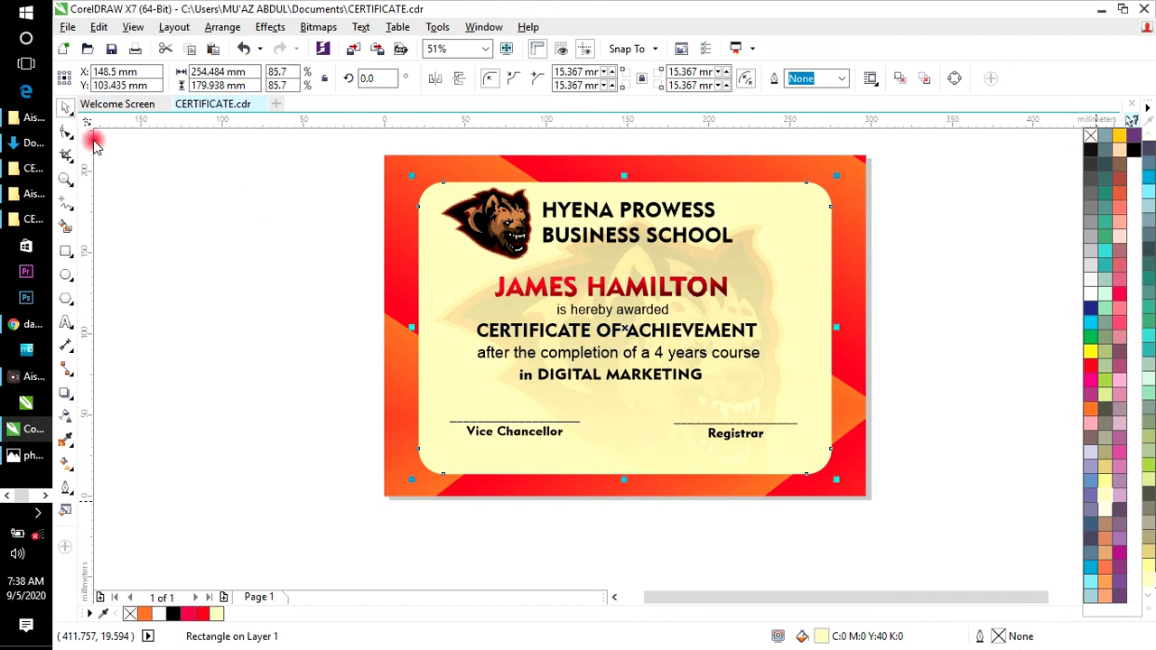
pyautogui.click(347, 217)
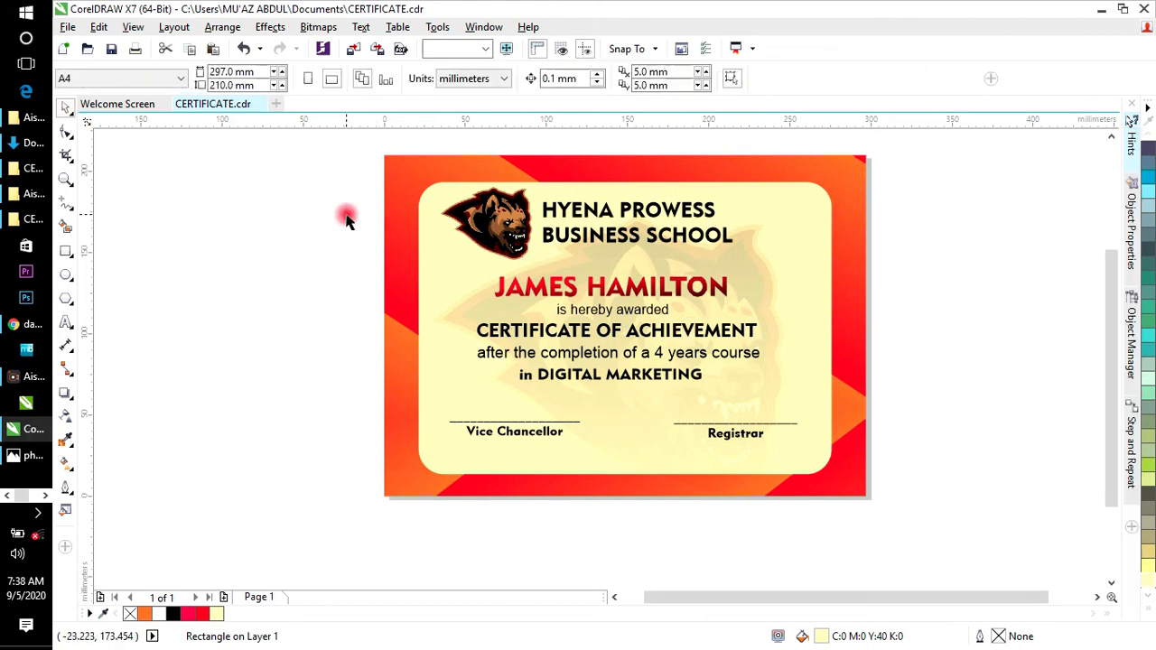
# Step: Enlarge the recipient's name from 47.153 pt to about 54 pt and re-centre it
pyautogui.click(643, 287)
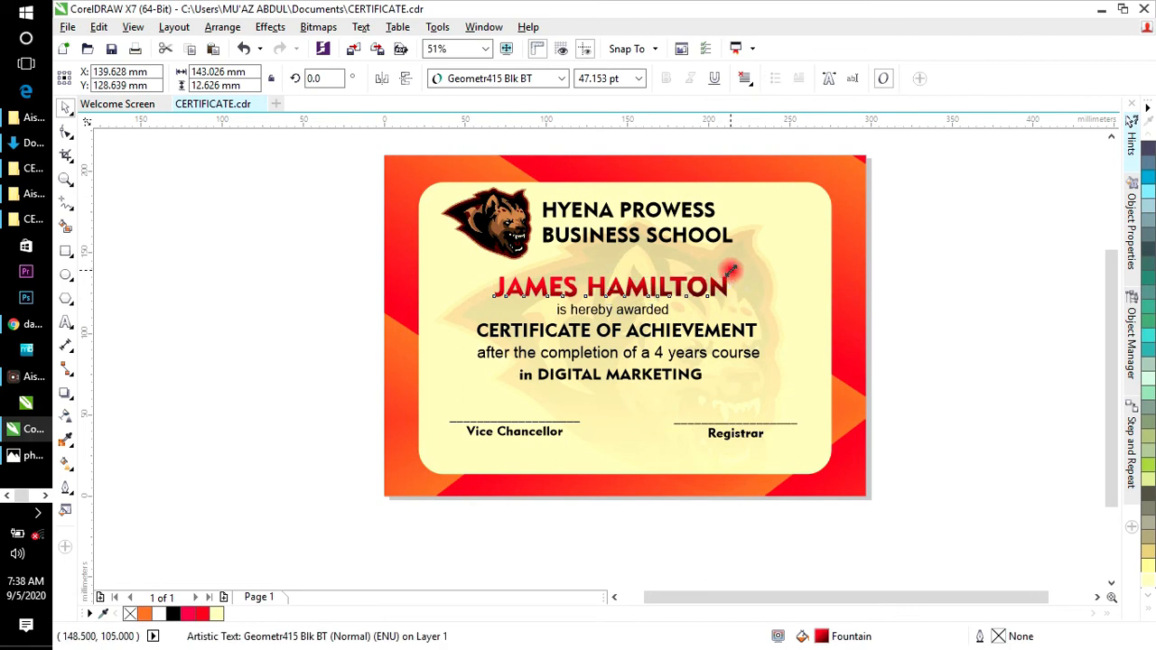
pyautogui.moveTo(740, 267); pyautogui.dragTo(767, 262)
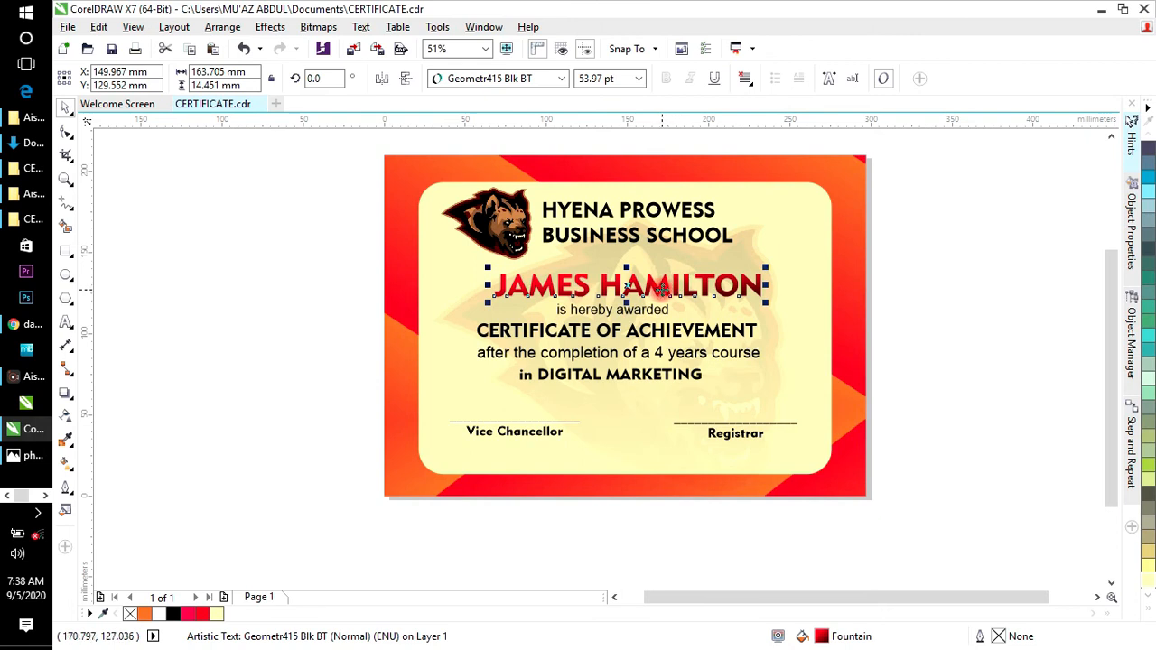
pyautogui.moveTo(662, 289); pyautogui.dragTo(651, 289)
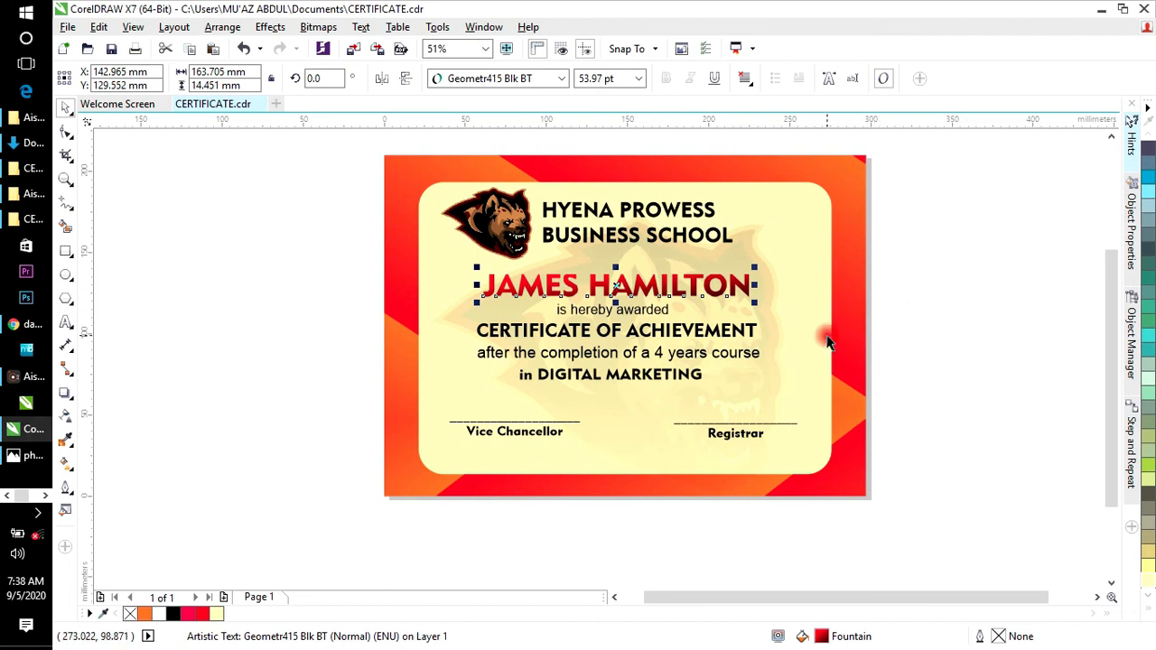
pyautogui.click(946, 325)
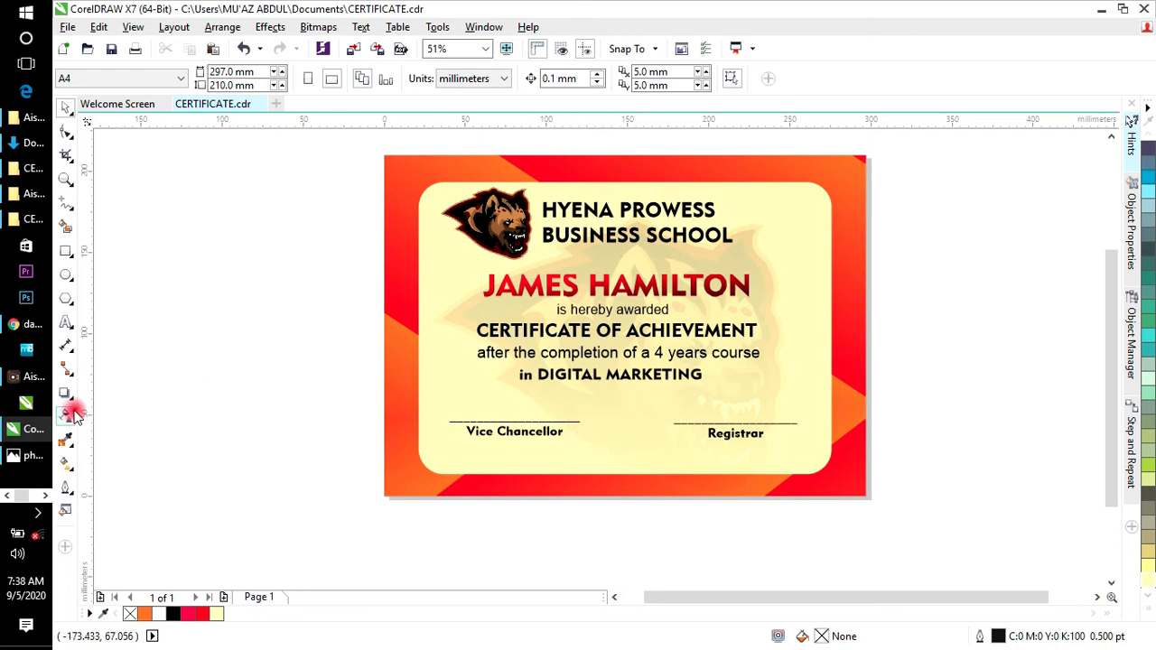
# Step: Draw a star left of the certificate and set it to 46 points with sharpness 16
pyautogui.click(71, 305)
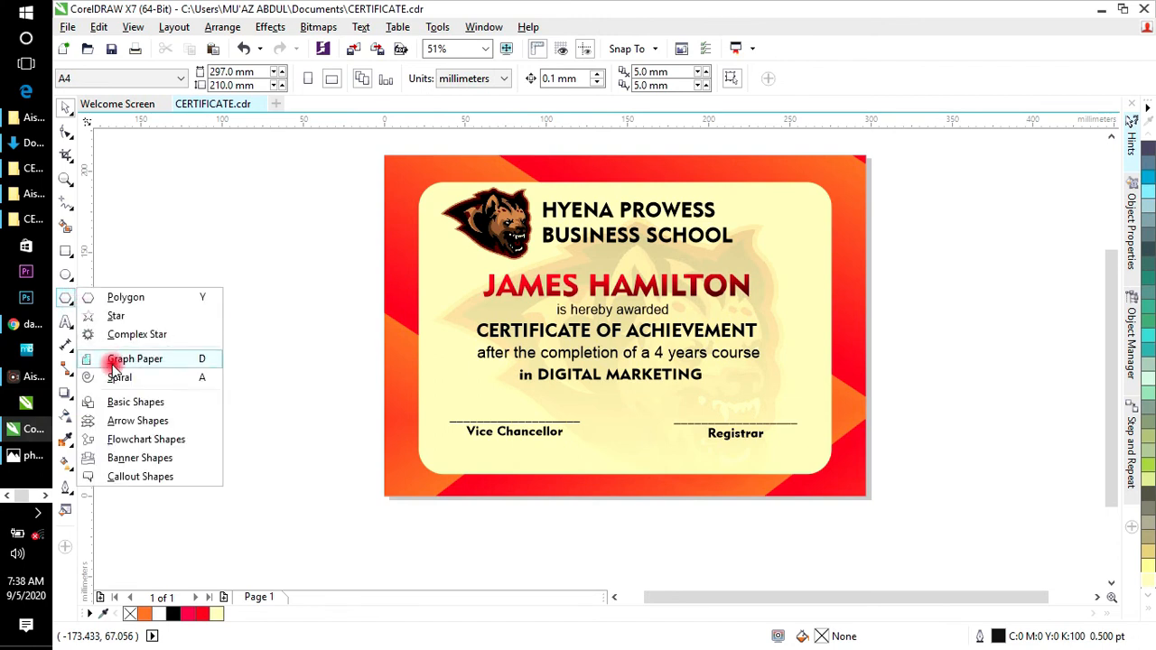
pyautogui.click(122, 298)
pyautogui.moveTo(224, 207); pyautogui.dragTo(403, 371)
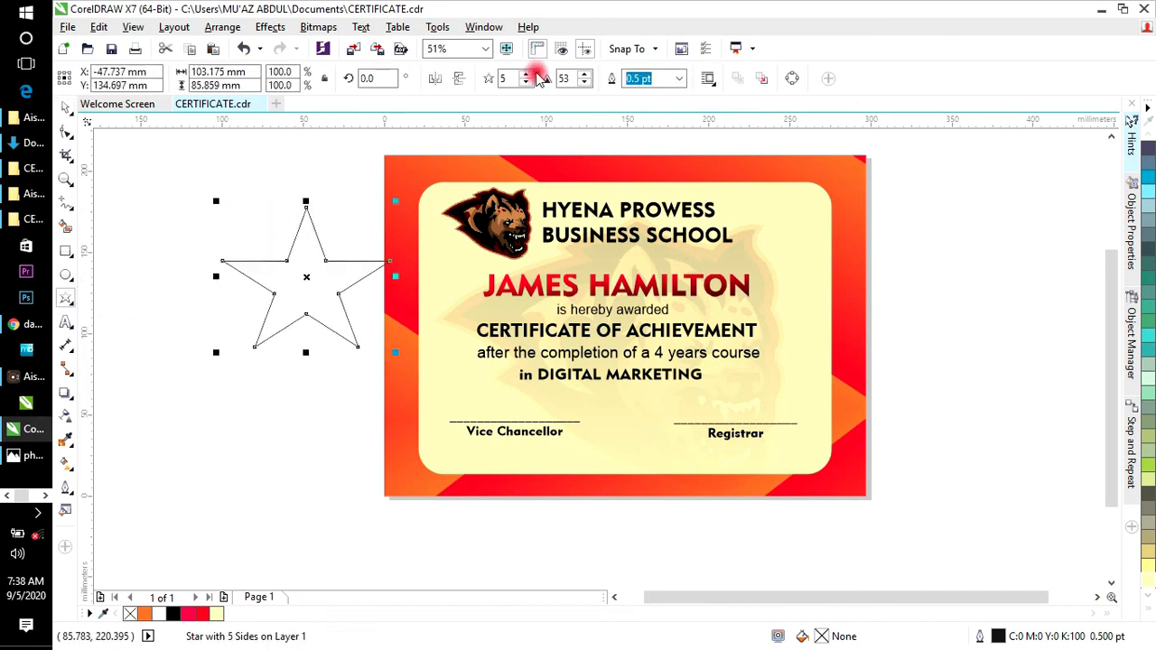
pyautogui.click(526, 83)
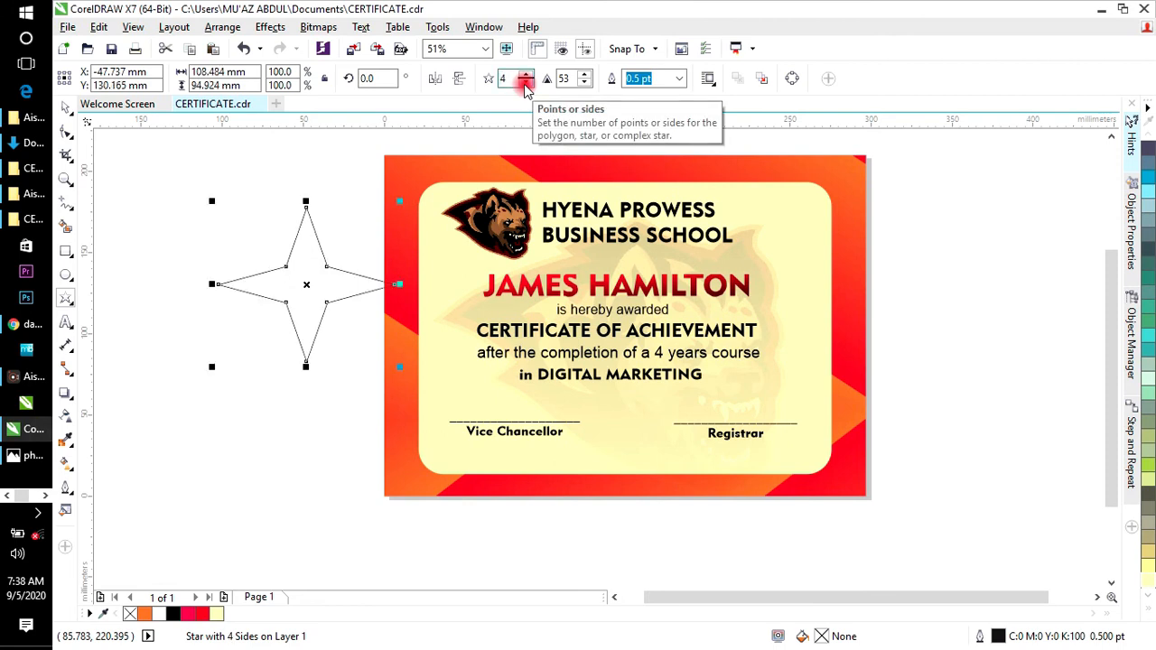
pyautogui.click(525, 83)
pyautogui.click(526, 75)
pyautogui.click(526, 75)
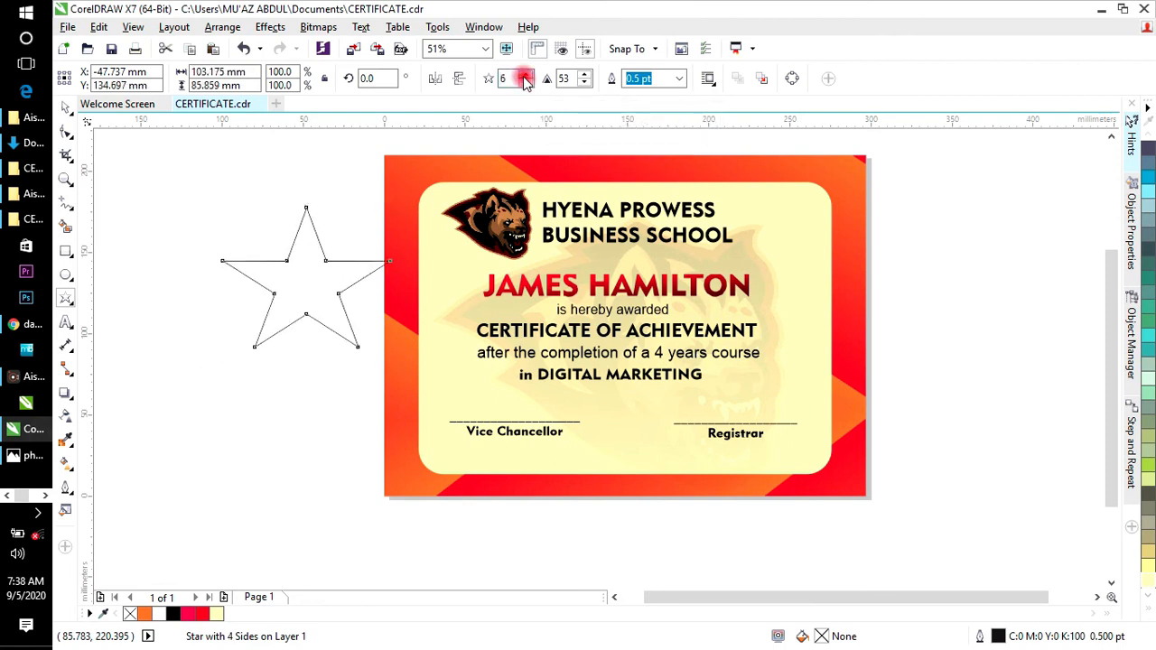
pyautogui.click(525, 75)
pyautogui.click(525, 75)
pyautogui.click(526, 75)
pyautogui.click(525, 75)
pyautogui.click(526, 75)
pyautogui.moveTo(526, 75); pyautogui.dragTo(526, 75)
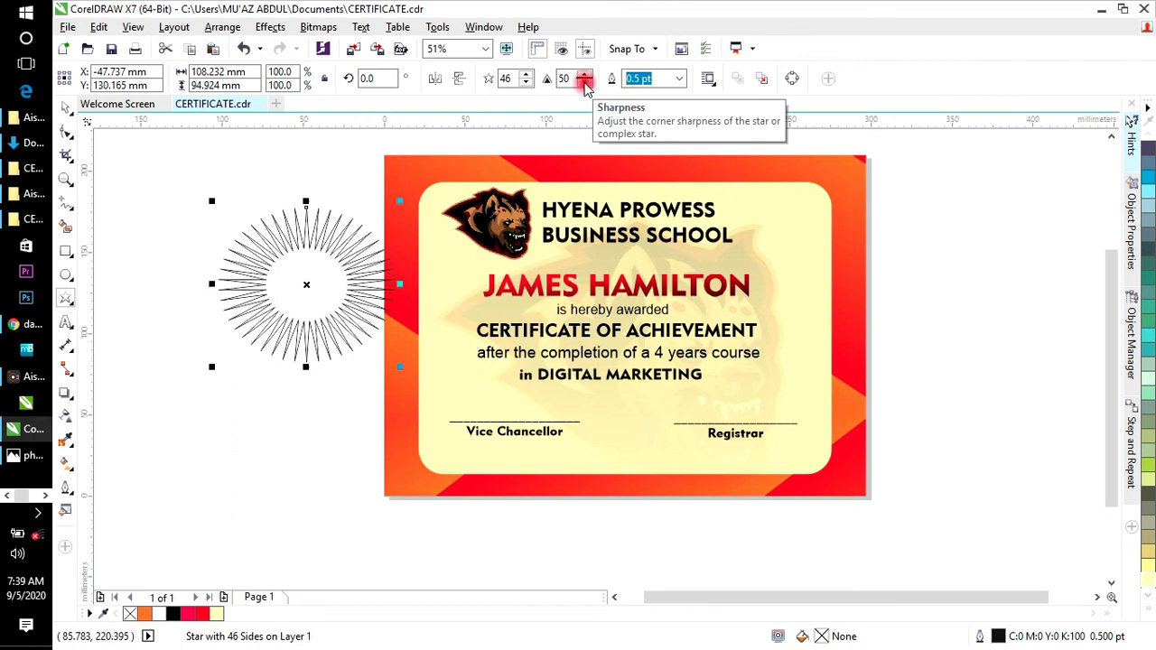
pyautogui.moveTo(584, 83); pyautogui.dragTo(584, 82)
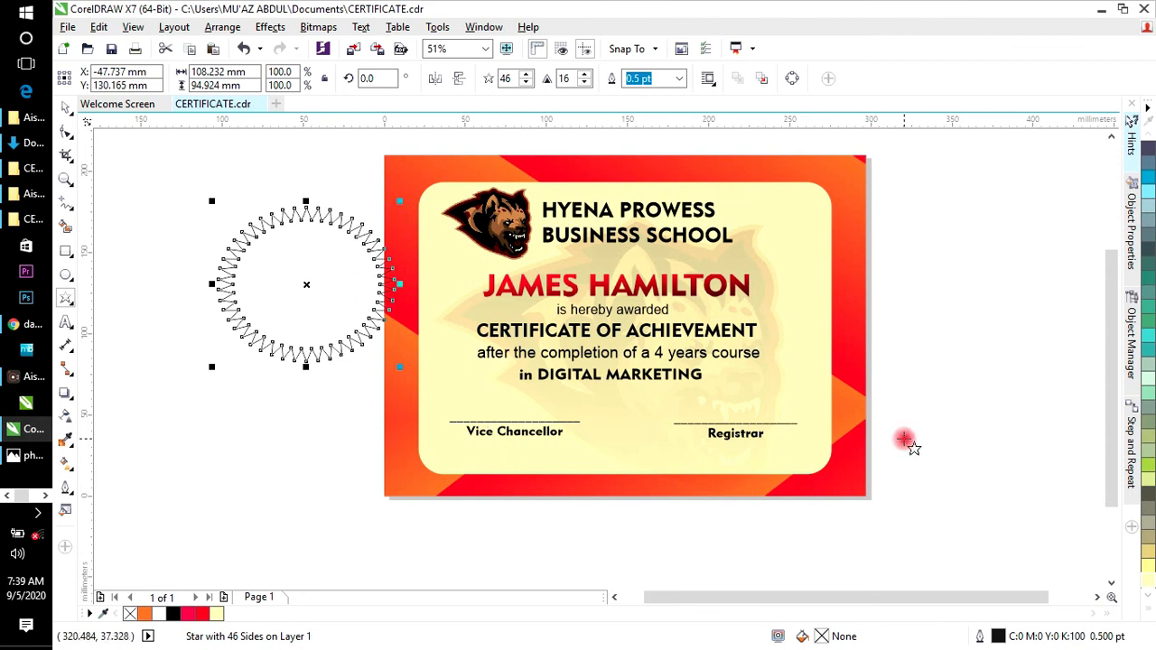
# Step: Give the starburst a solid red fill and no outline
pyautogui.click(1148, 613)
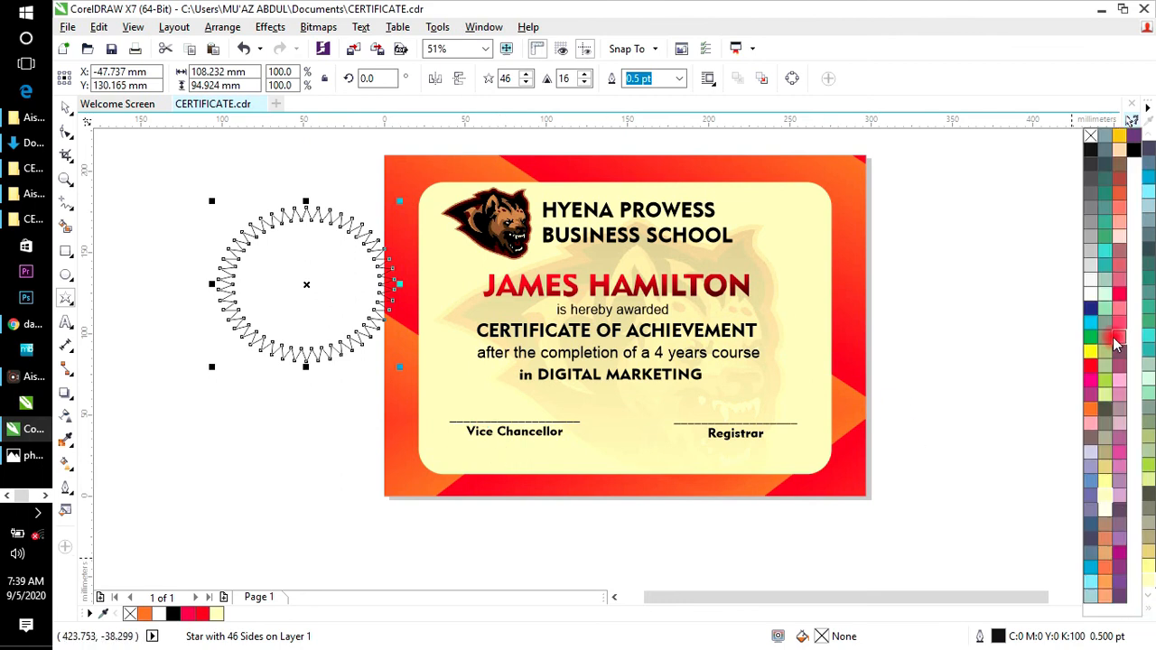
pyautogui.click(1091, 368)
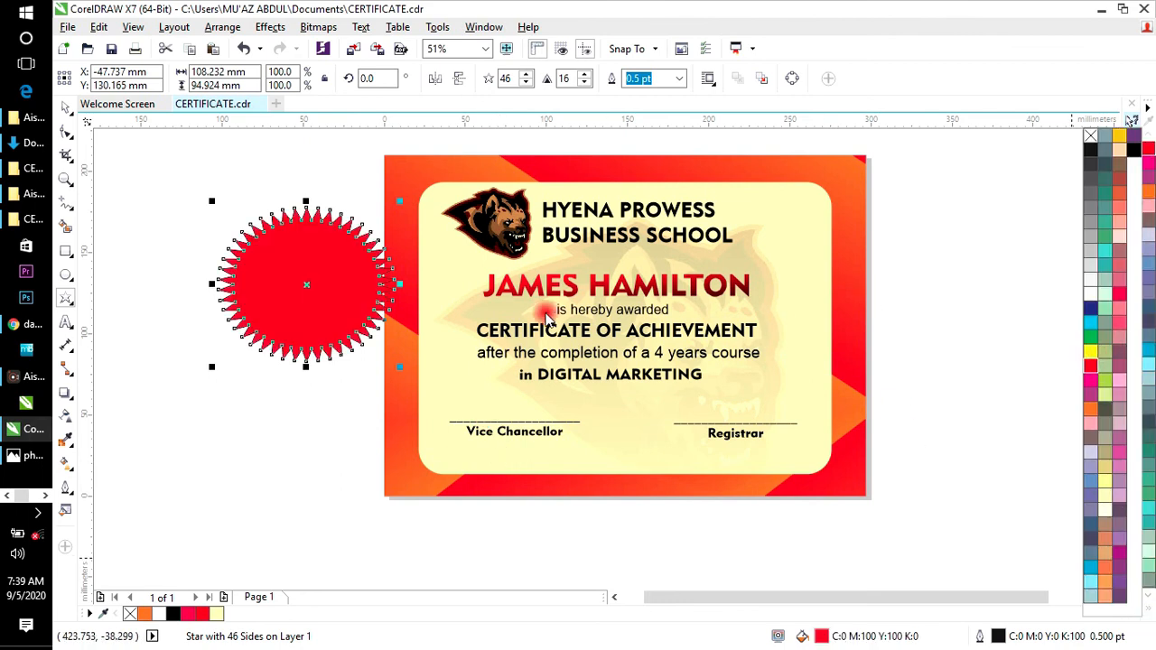
pyautogui.click(679, 78)
pyautogui.click(638, 96)
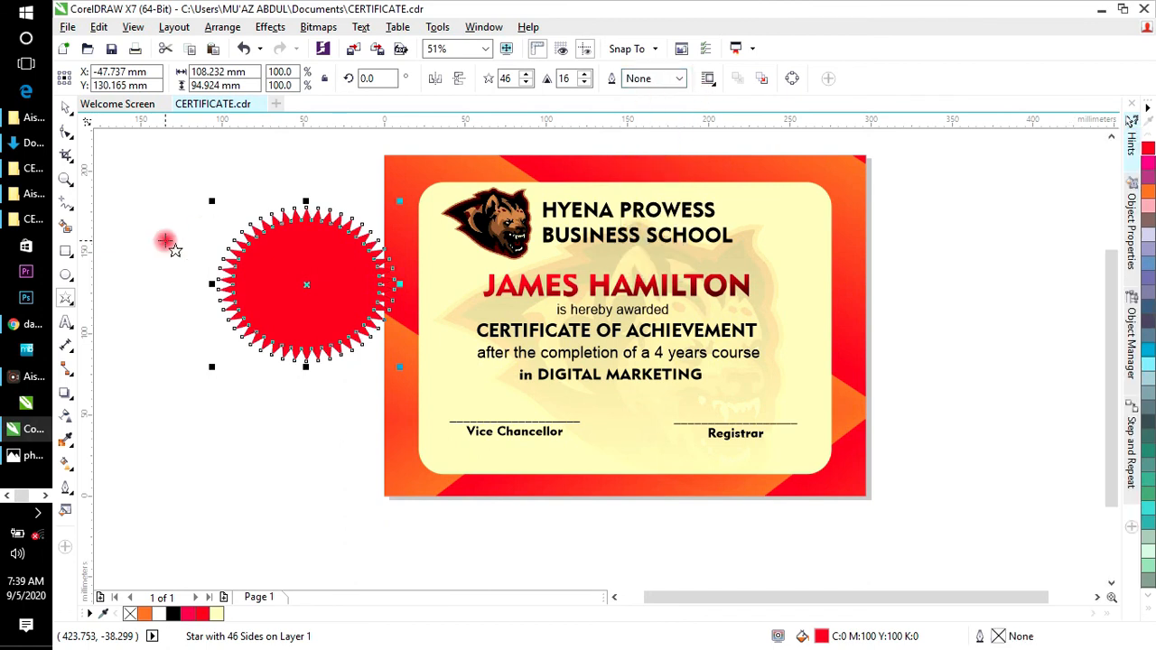
pyautogui.click(64, 107)
pyautogui.click(204, 263)
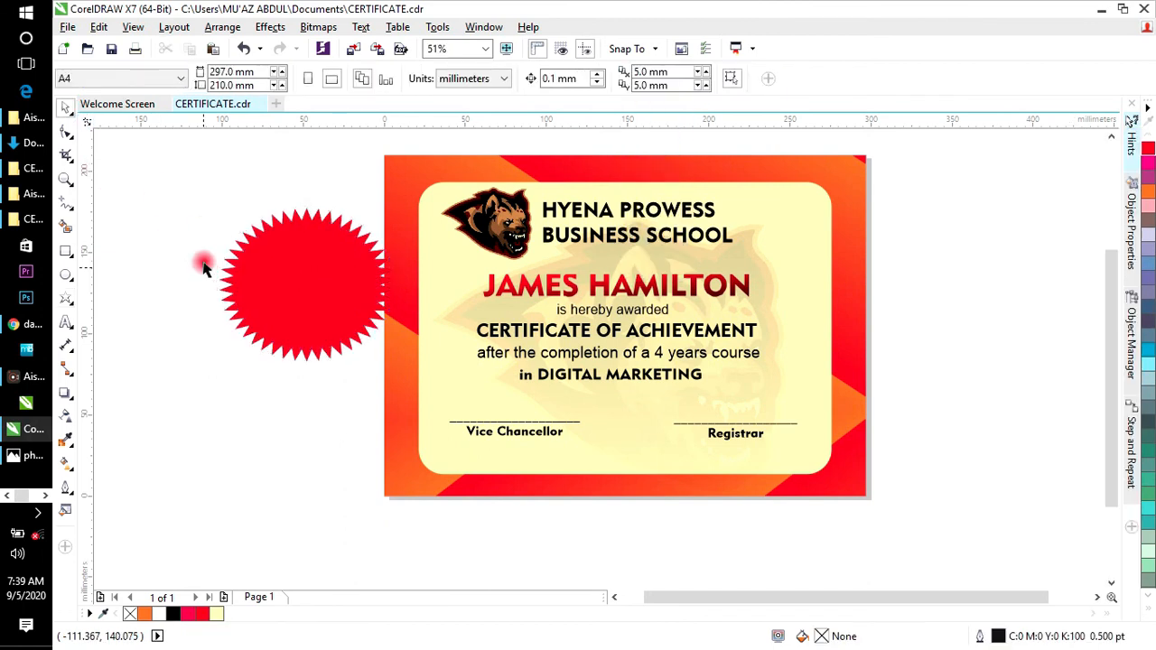
# Step: Move the red star onto the certificate, shrink it, and centre it between the signature lines
pyautogui.moveTo(272, 282); pyautogui.dragTo(602, 435)
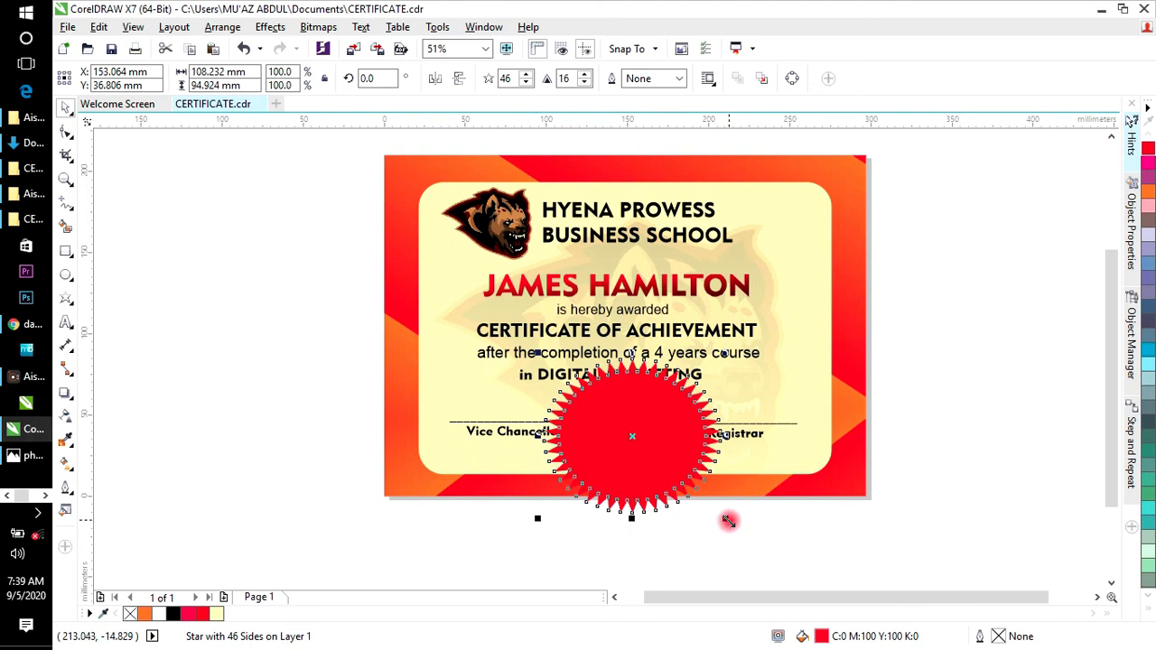
pyautogui.moveTo(728, 521); pyautogui.dragTo(634, 441)
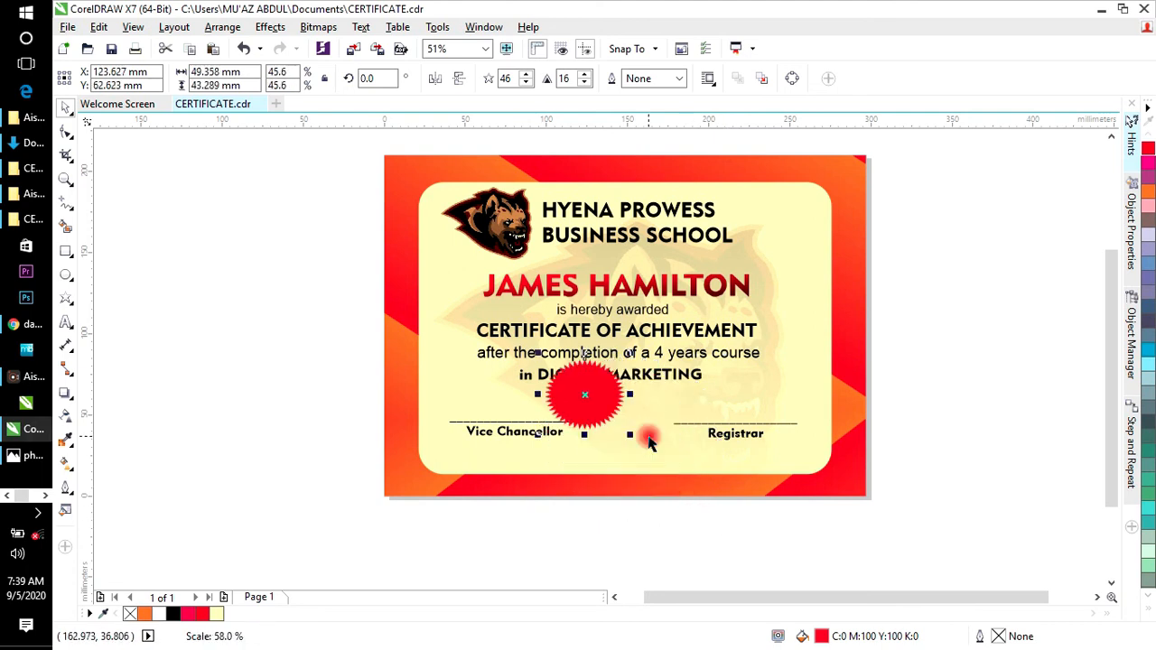
pyautogui.moveTo(587, 397); pyautogui.dragTo(623, 430)
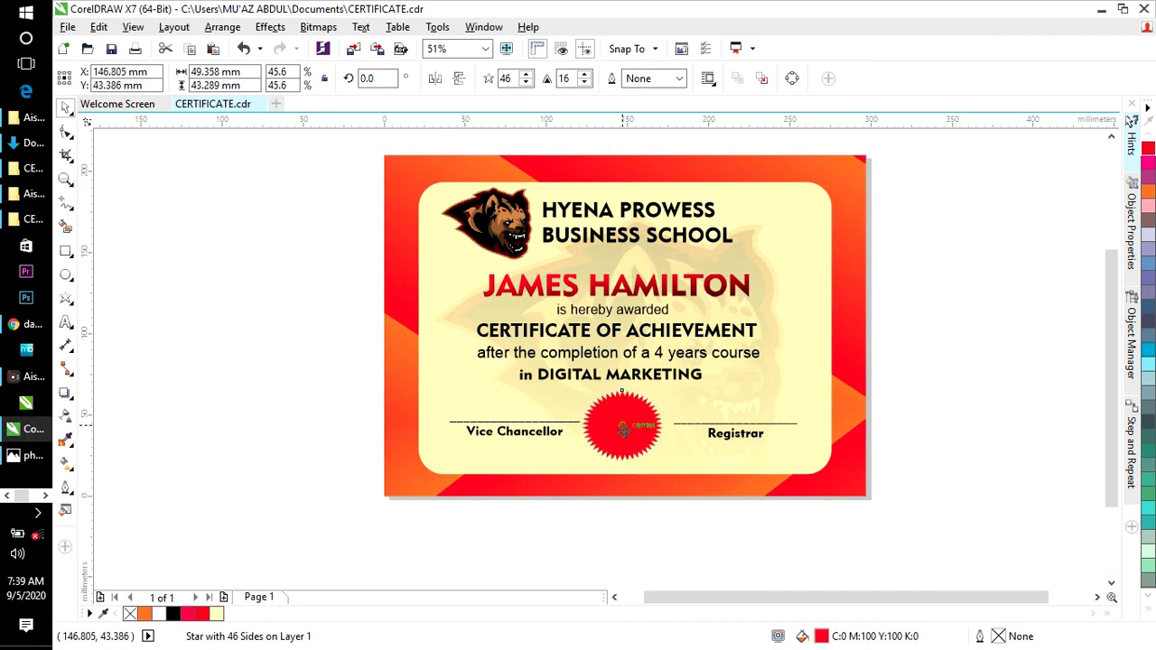
pyautogui.click(509, 435)
# Step: Shift the Vice Chancellor block left and the Registrar block right around the seal
pyautogui.moveTo(492, 435); pyautogui.dragTo(469, 435)
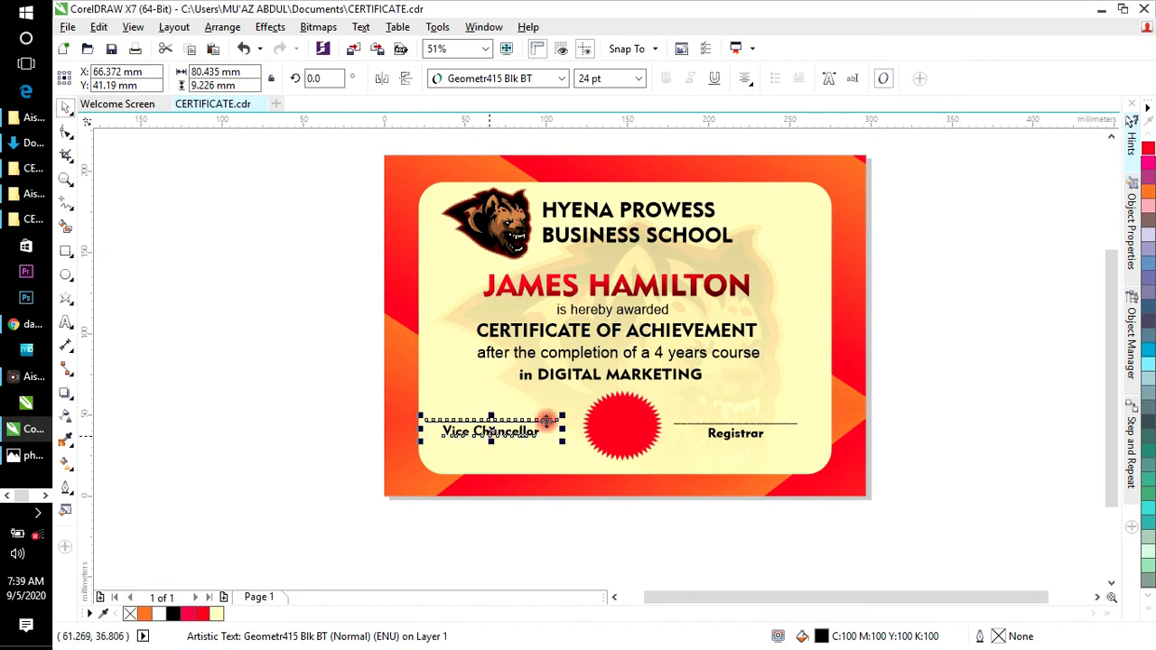
pyautogui.click(739, 437)
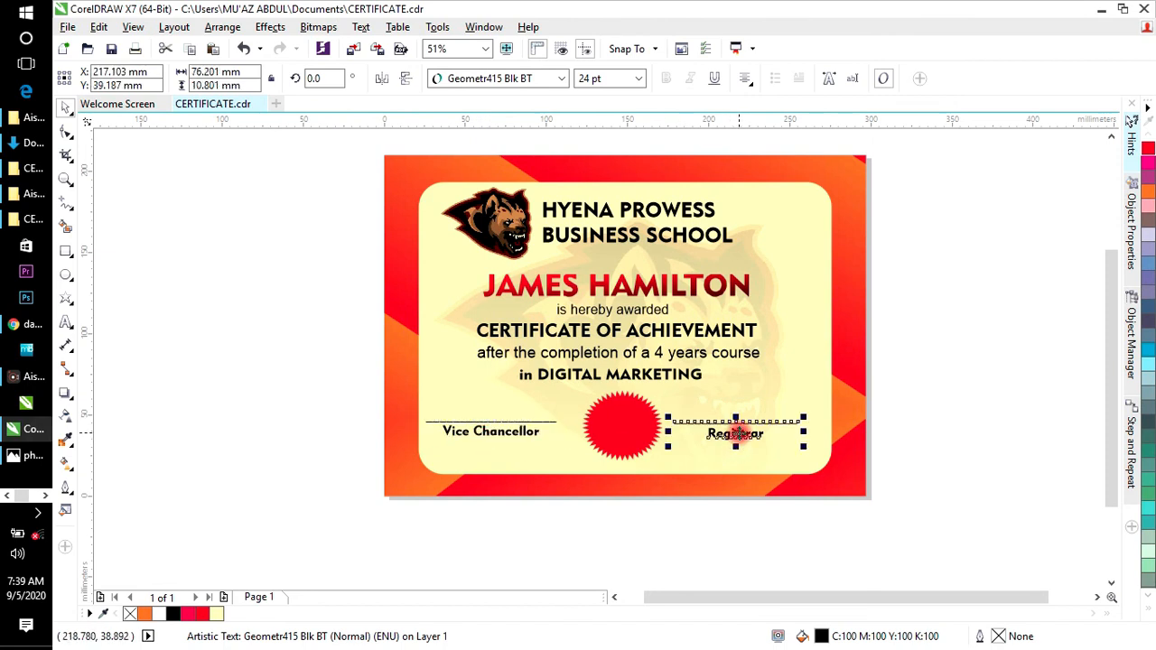
pyautogui.moveTo(736, 434); pyautogui.dragTo(766, 433)
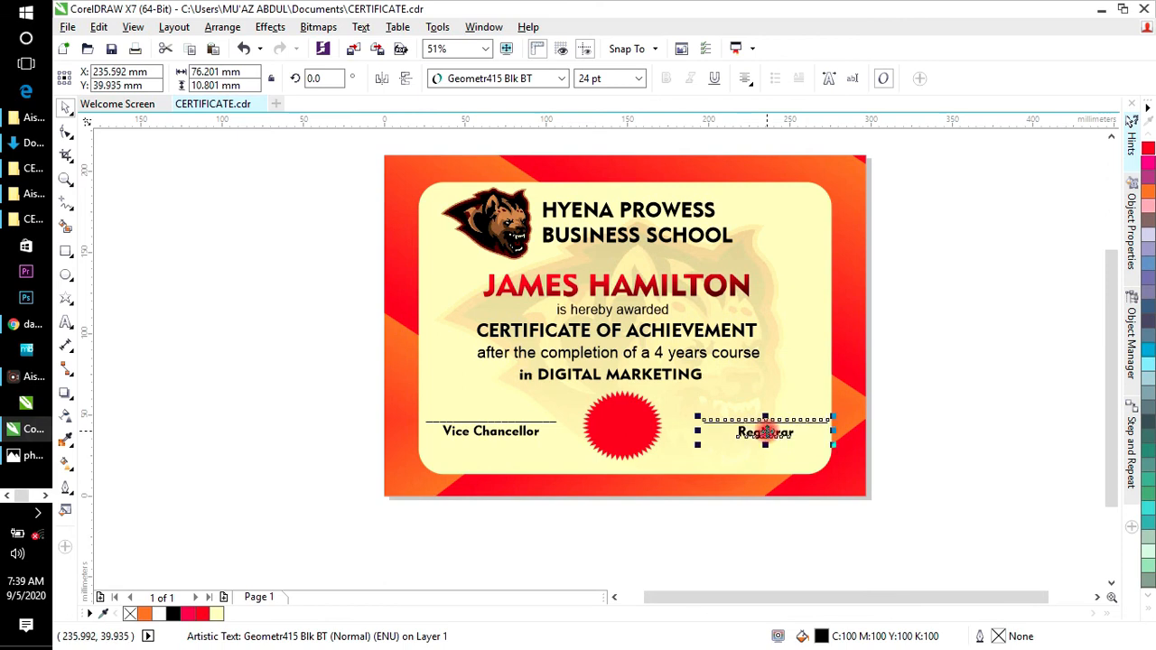
pyautogui.moveTo(765, 432); pyautogui.dragTo(754, 434)
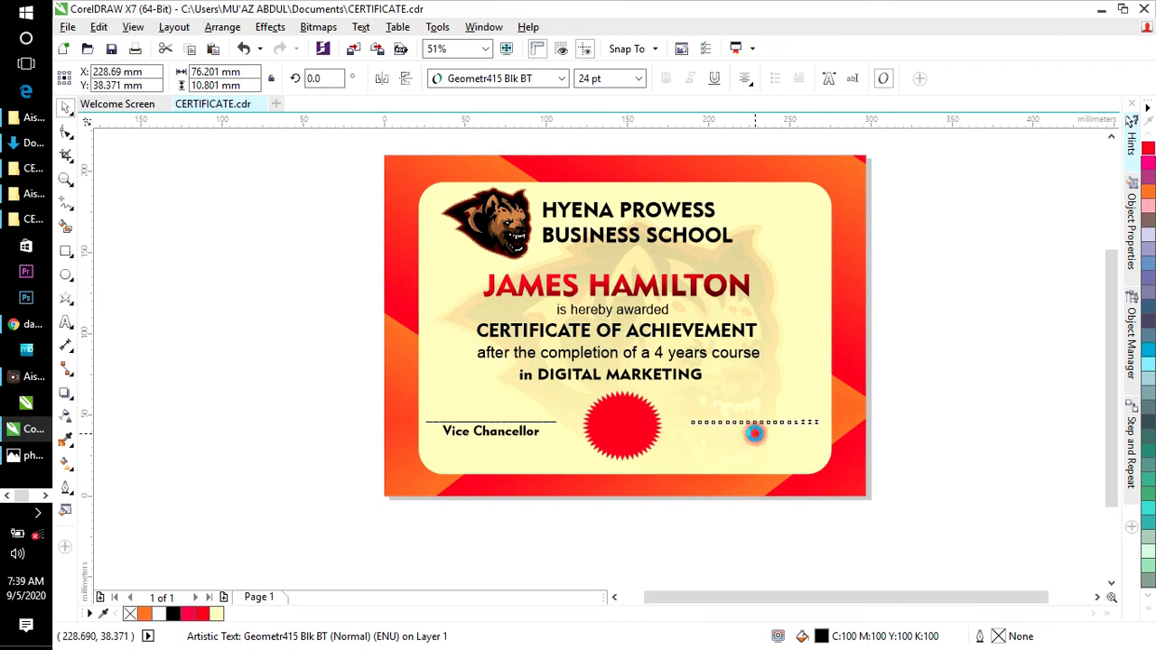
pyautogui.click(944, 390)
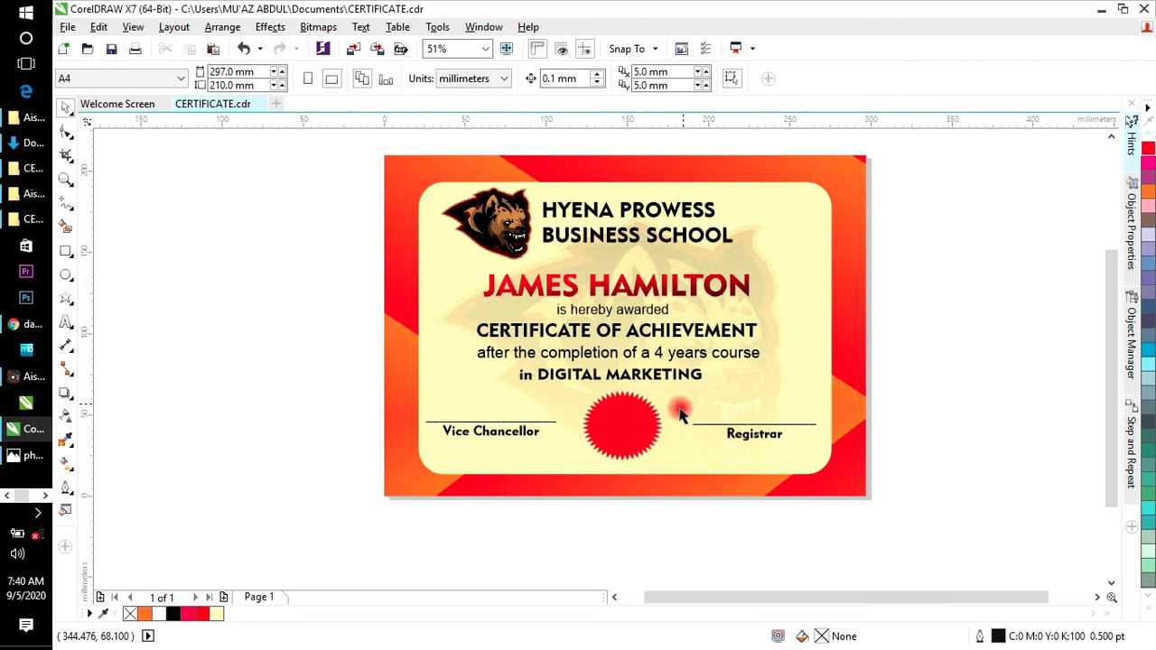
pyautogui.click(727, 430)
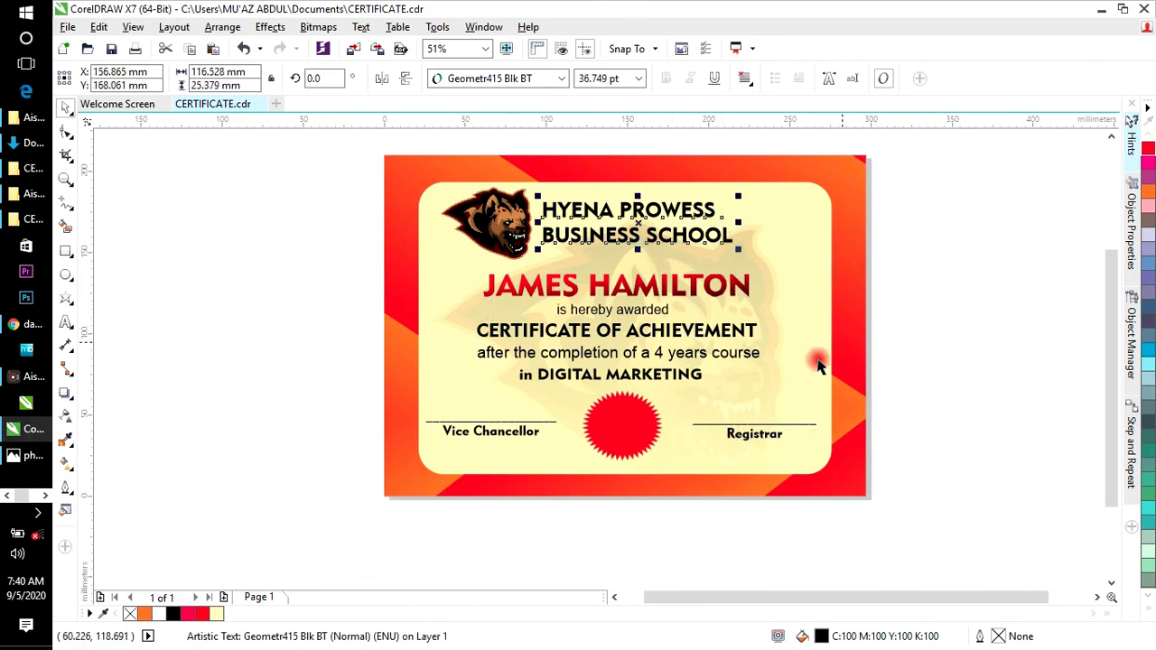
pyautogui.click(259, 280)
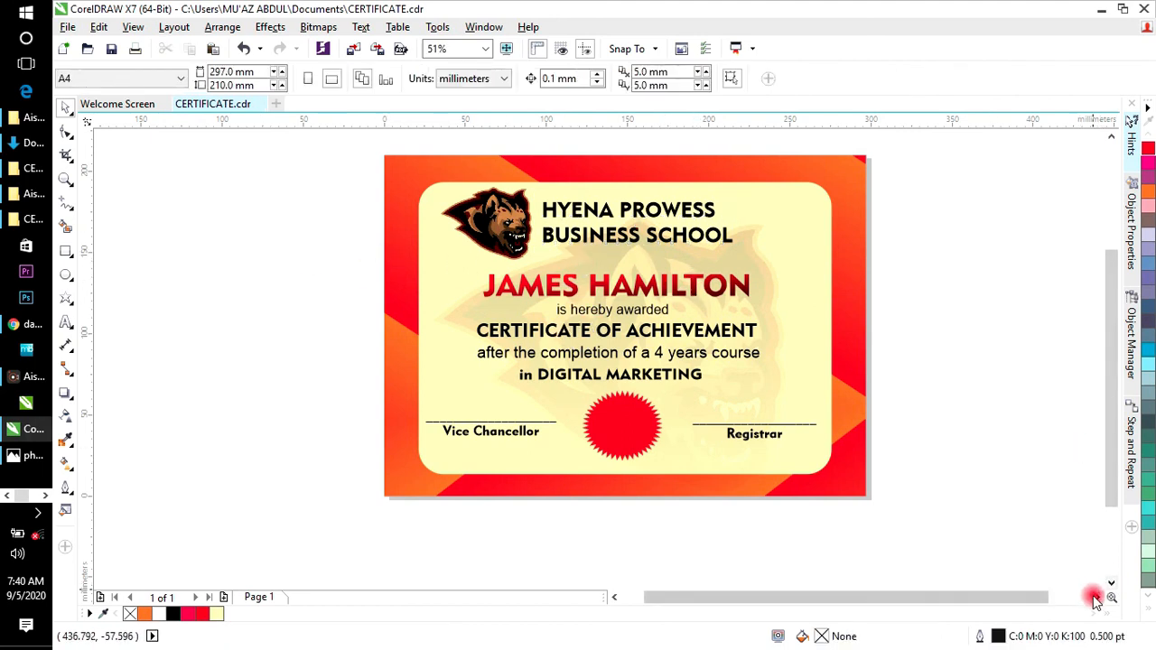
# Step: Marquee-select the whole certificate and show it in Full-screen Preview
pyautogui.click(1099, 598)
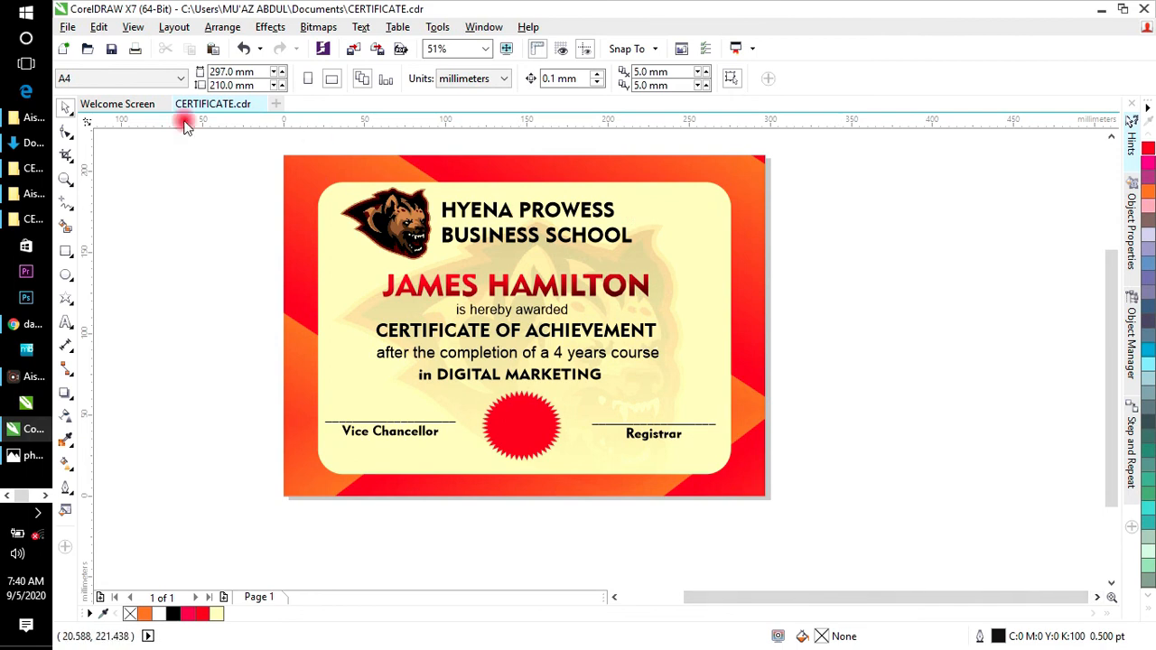
pyautogui.moveTo(185, 124); pyautogui.dragTo(328, 129)
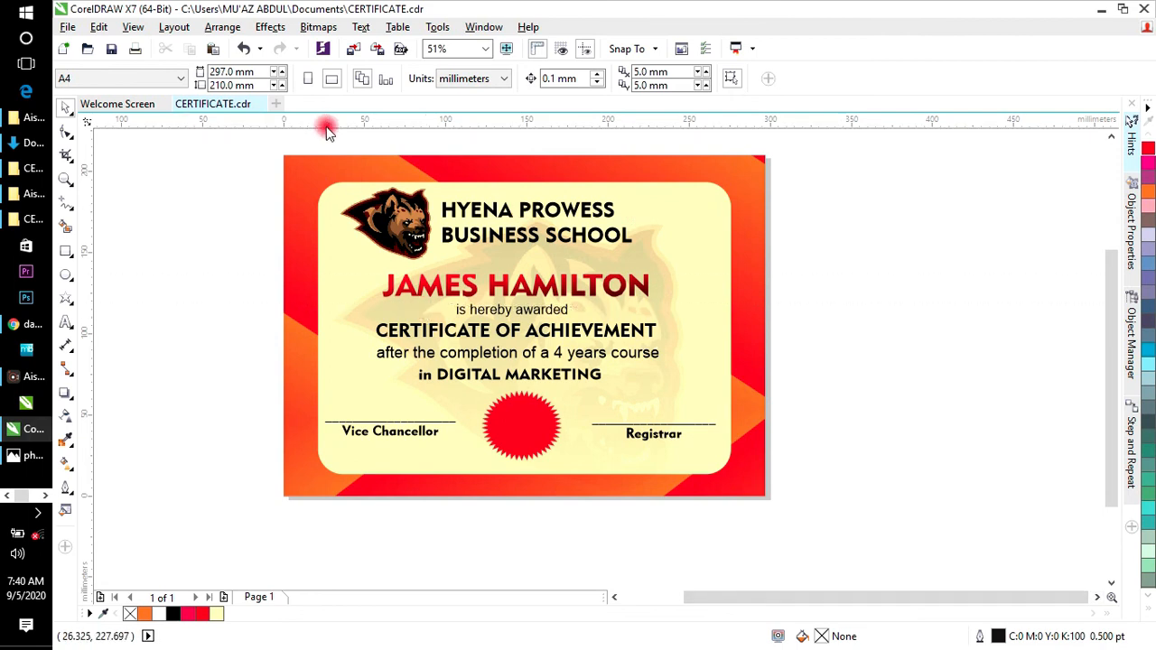
pyautogui.moveTo(254, 140); pyautogui.dragTo(813, 524)
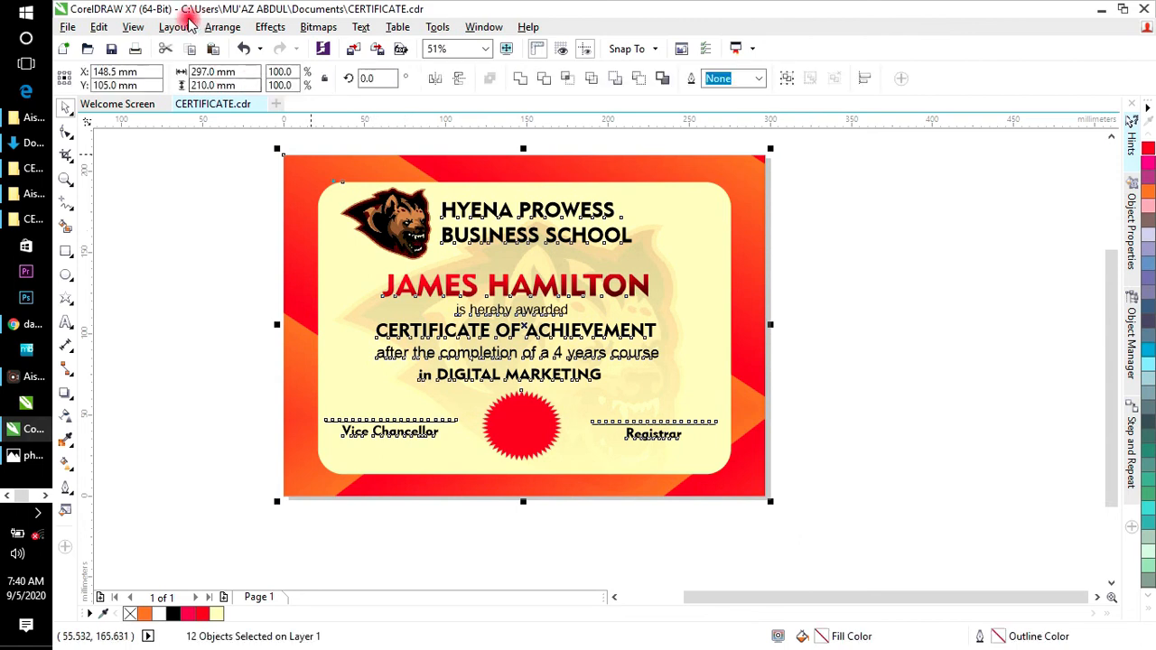
pyautogui.click(133, 27)
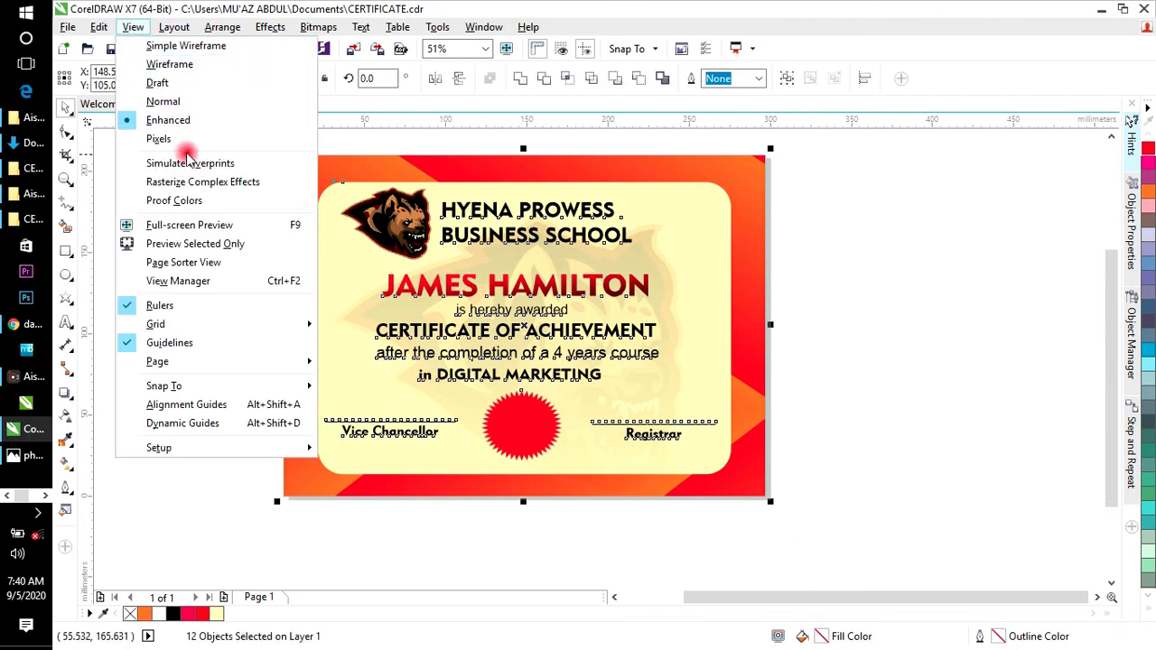
pyautogui.click(181, 233)
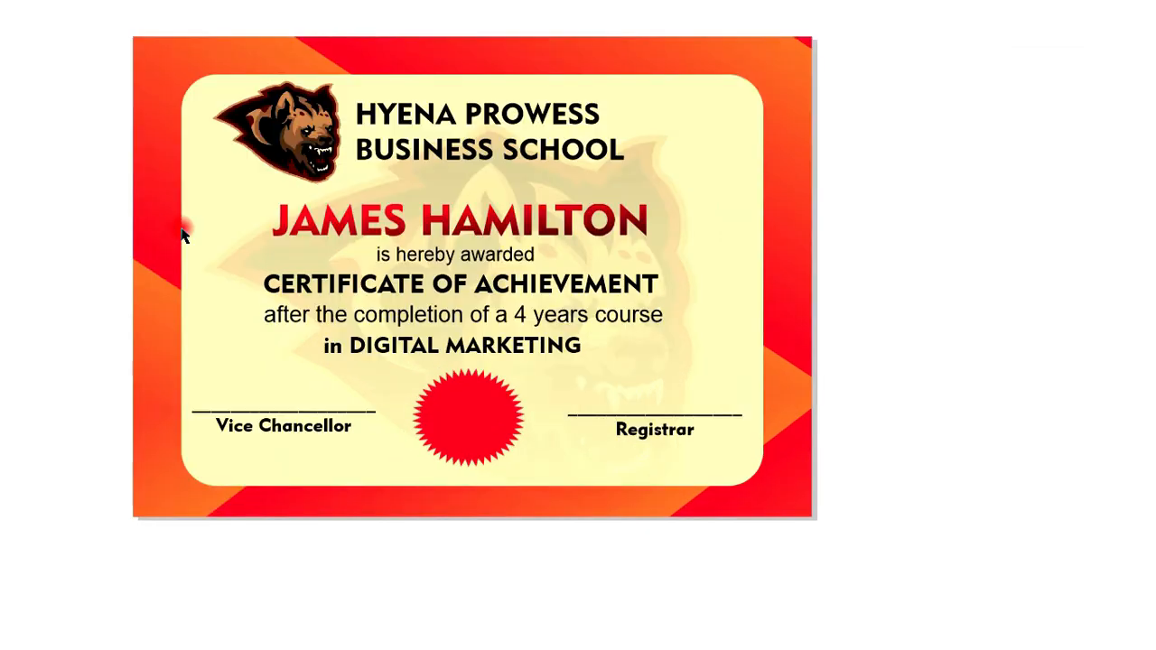